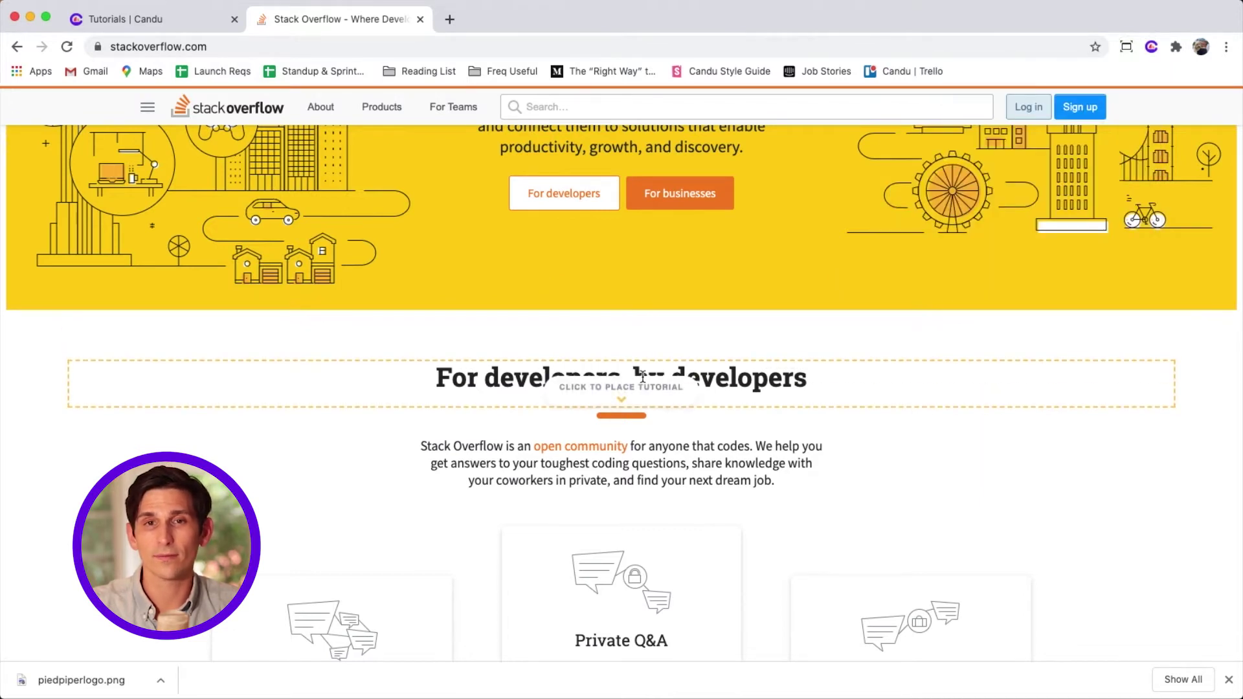
- Preview the Announcement Bar template beneath the "For developers, by developers" heading, and close the preview
left_click(643, 382)
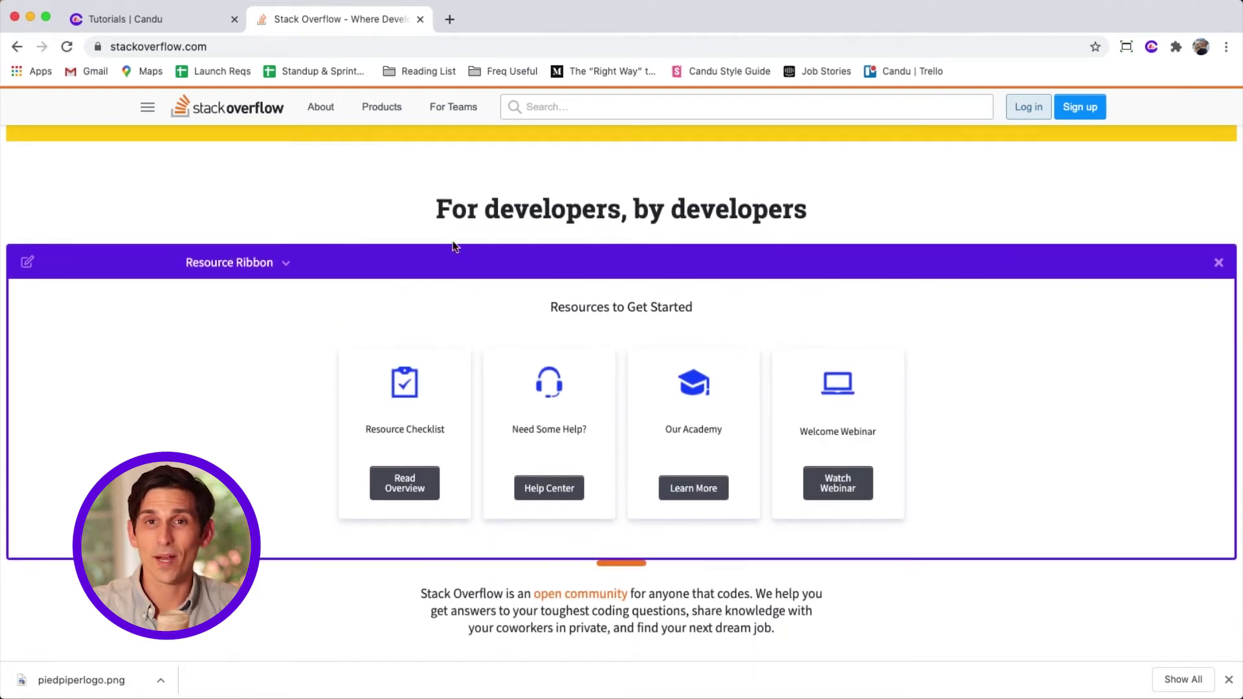
left_click(278, 262)
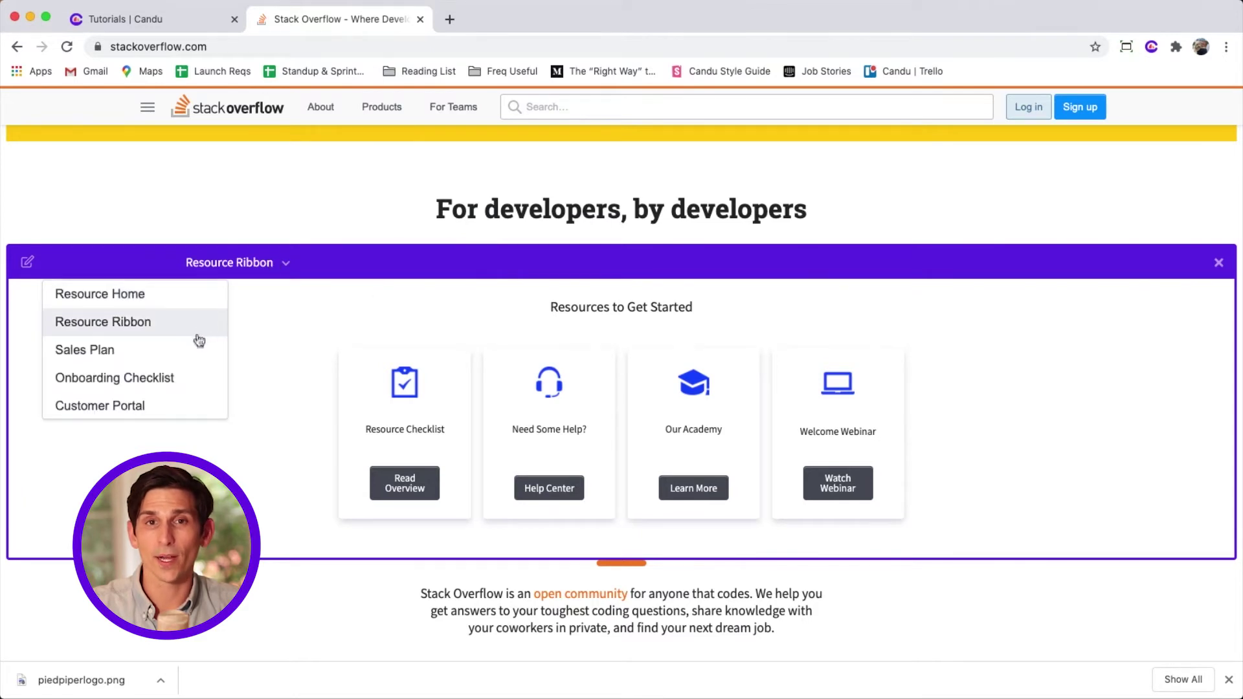
scroll(189, 398, "down", 1)
scroll(189, 397, "down", 5)
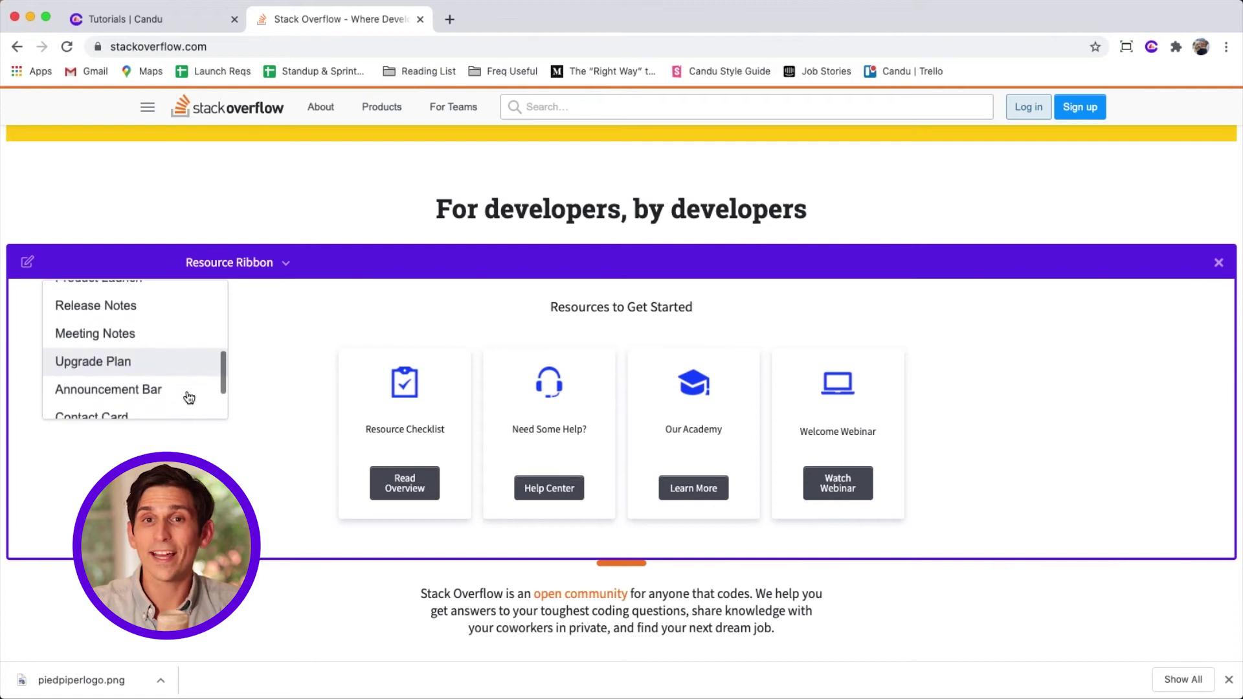
scroll(189, 398, "up", 5)
scroll(192, 400, "up", 2)
scroll(193, 400, "down", 5)
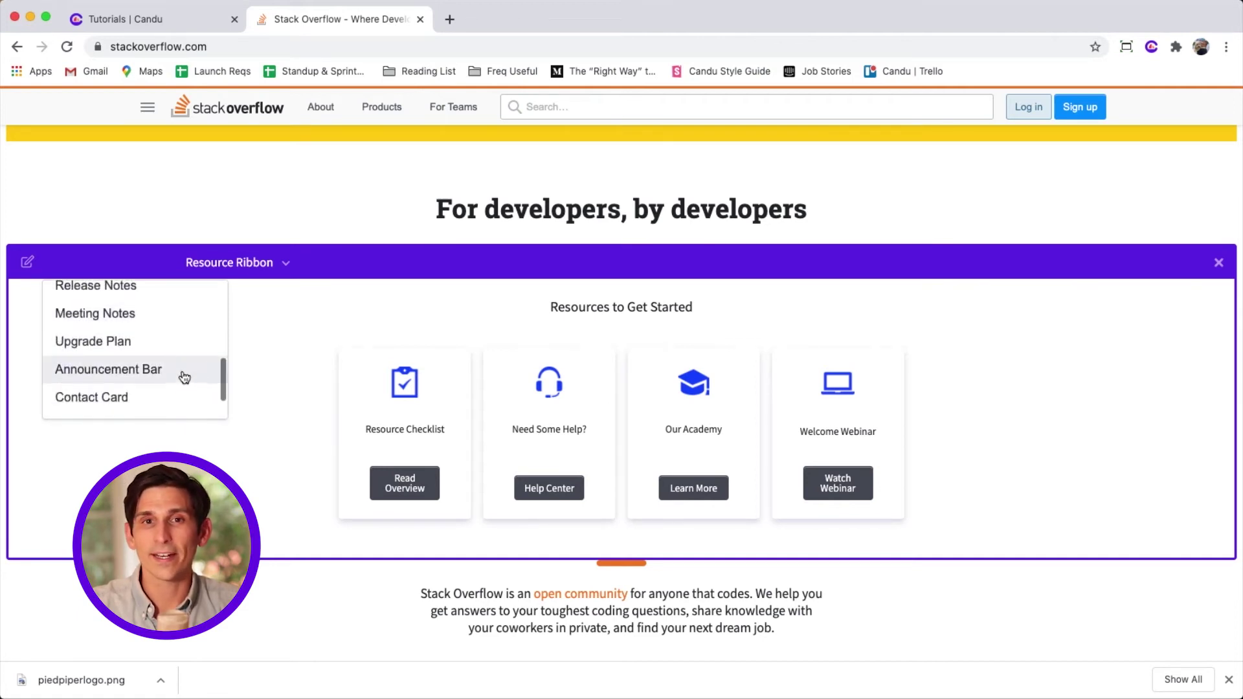
left_click(184, 373)
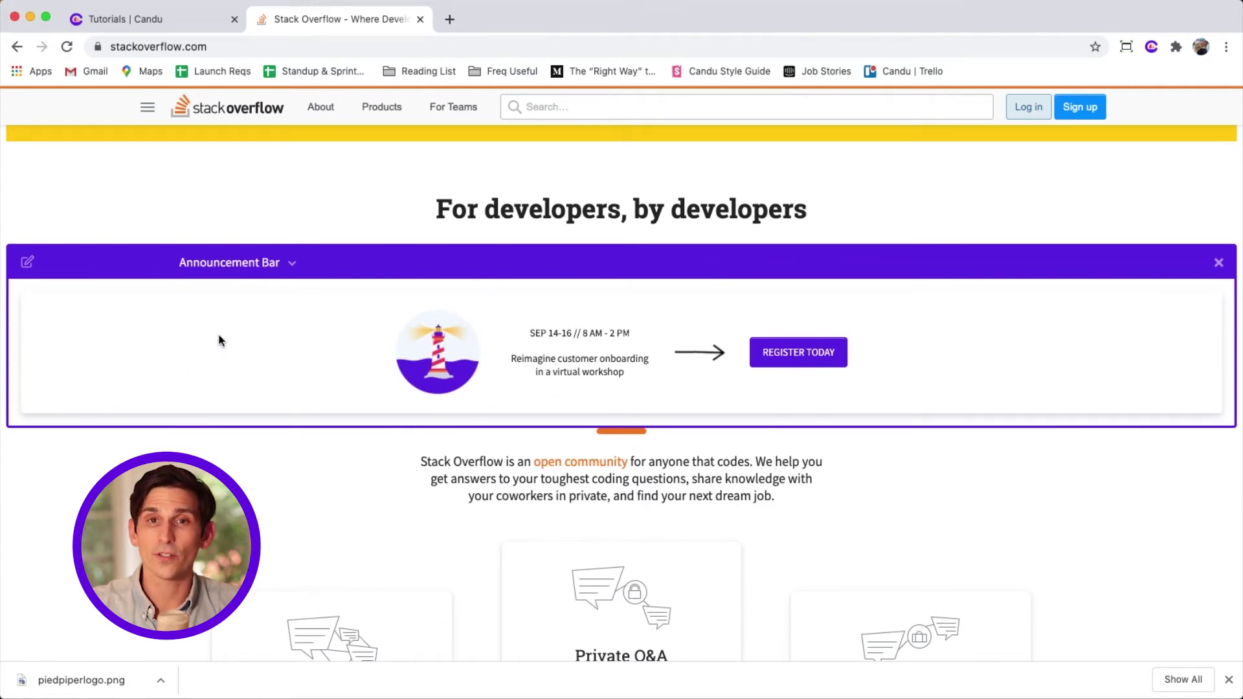
scroll(219, 333, "down", 1)
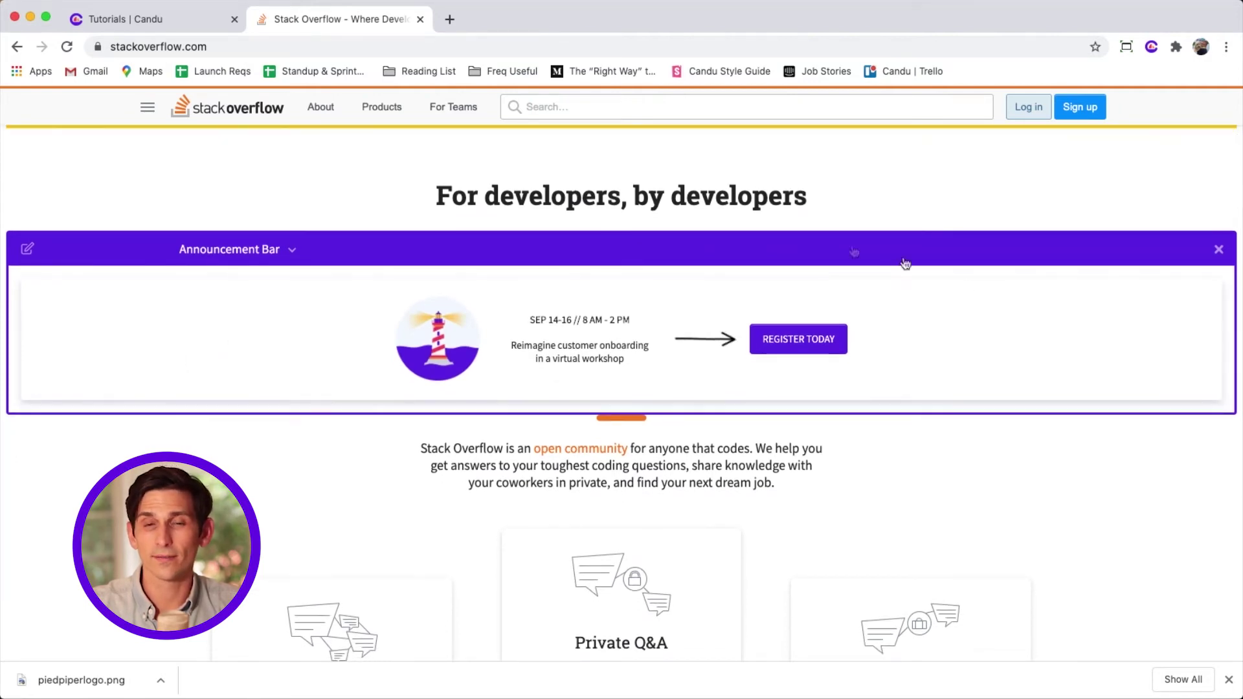
left_click(1220, 250)
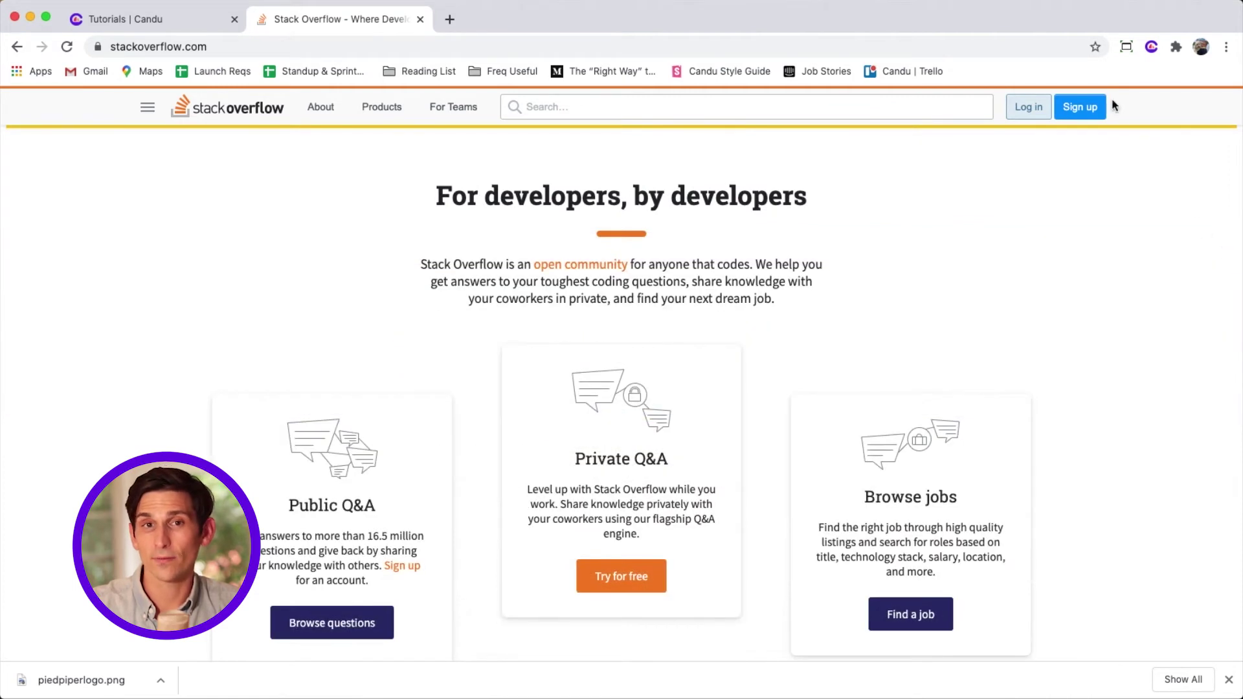
- Choose the Welcome Hooli tutorial from your own tutorials to preview it on the Stack Overflow page
left_click(1153, 47)
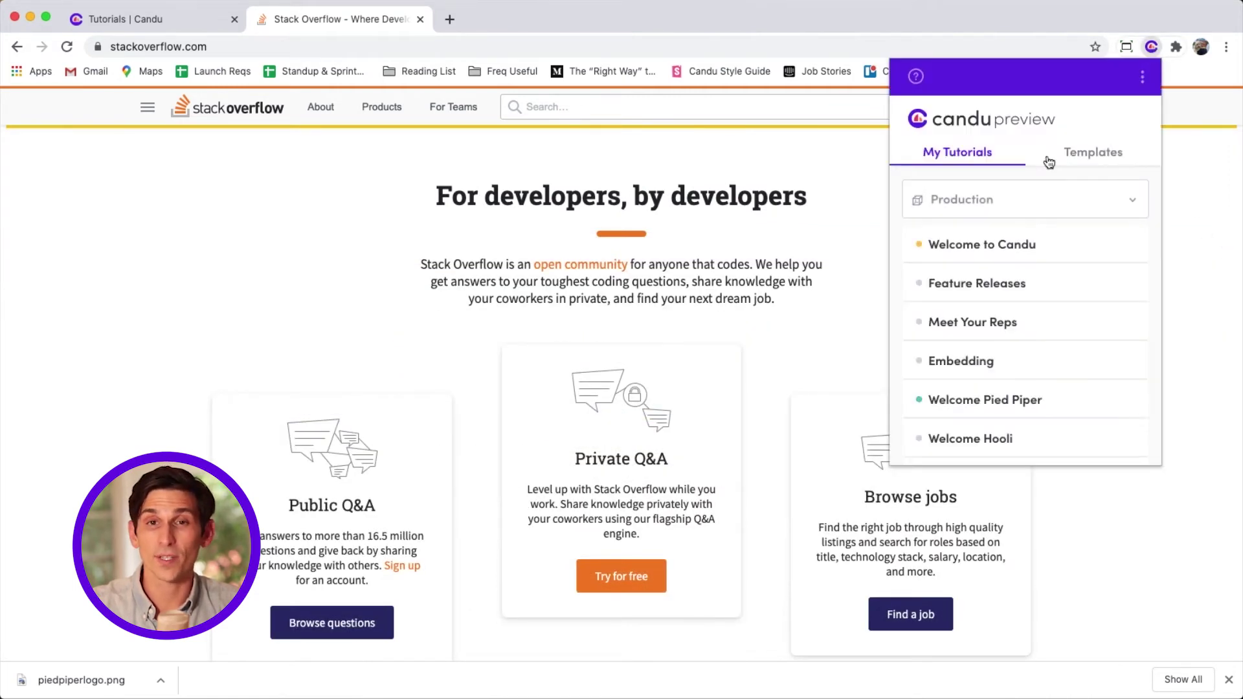
scroll(1033, 324, "down", 3)
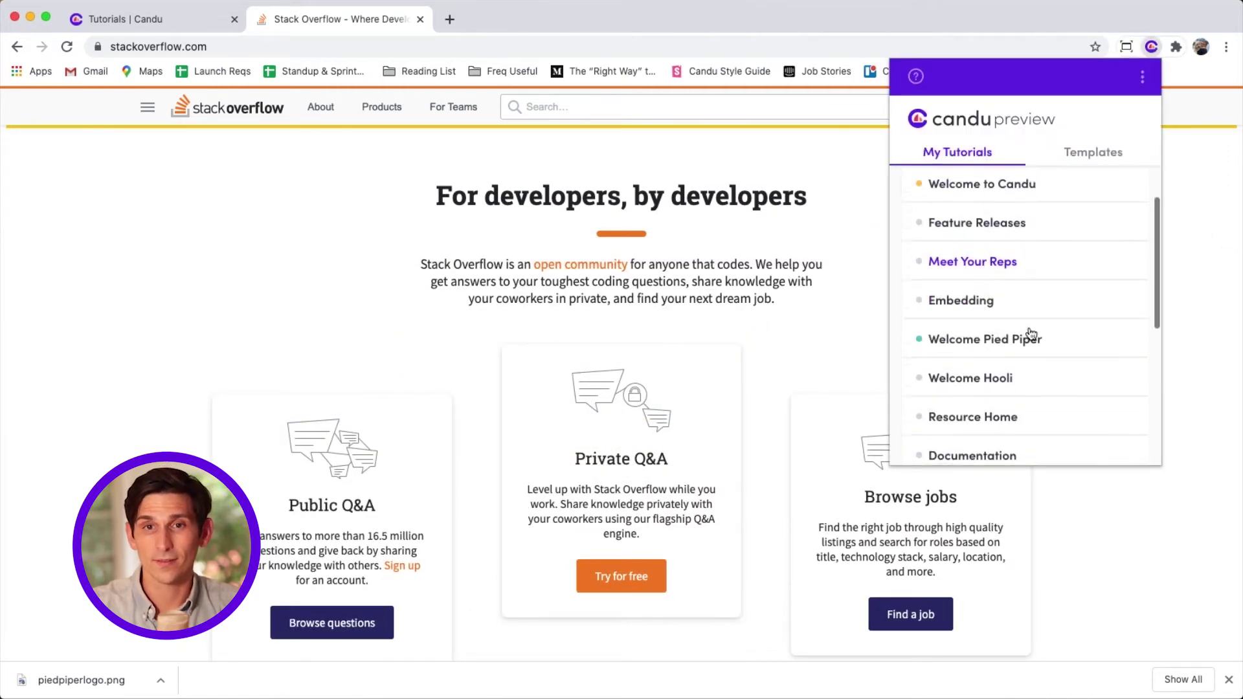
left_click(1003, 374)
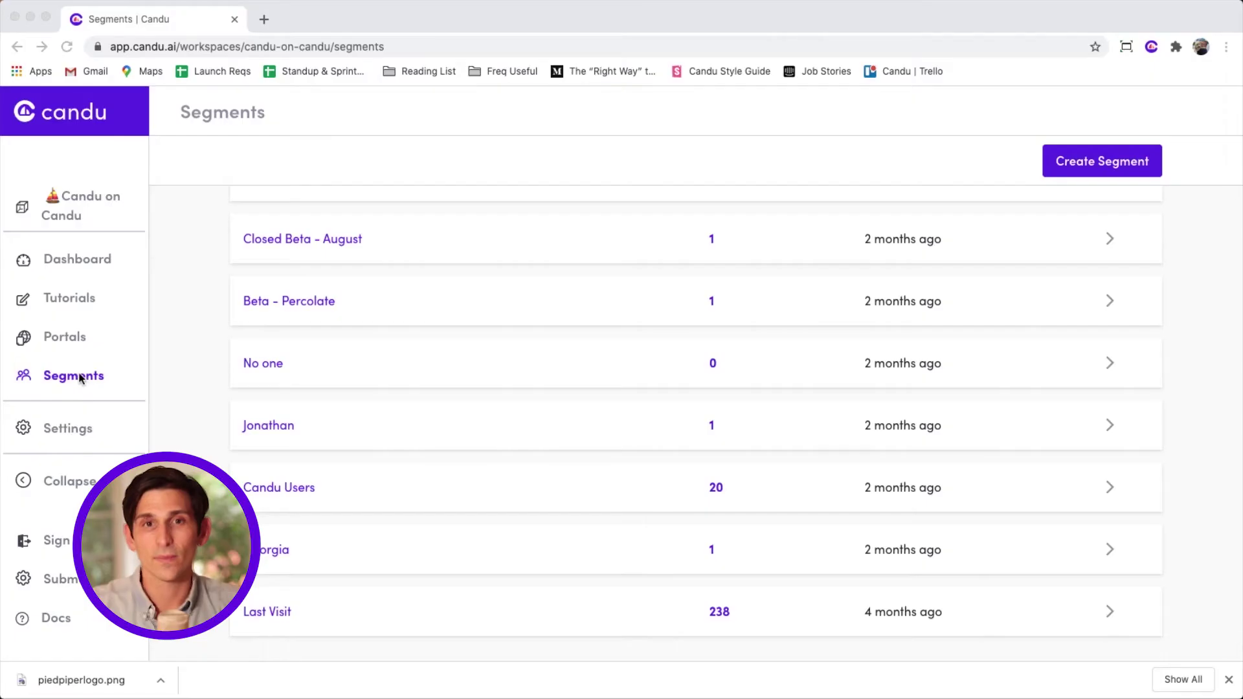
- Create a segment named "Customer - Hooli" with the description "All users in the Hooli org"
left_click(151, 386)
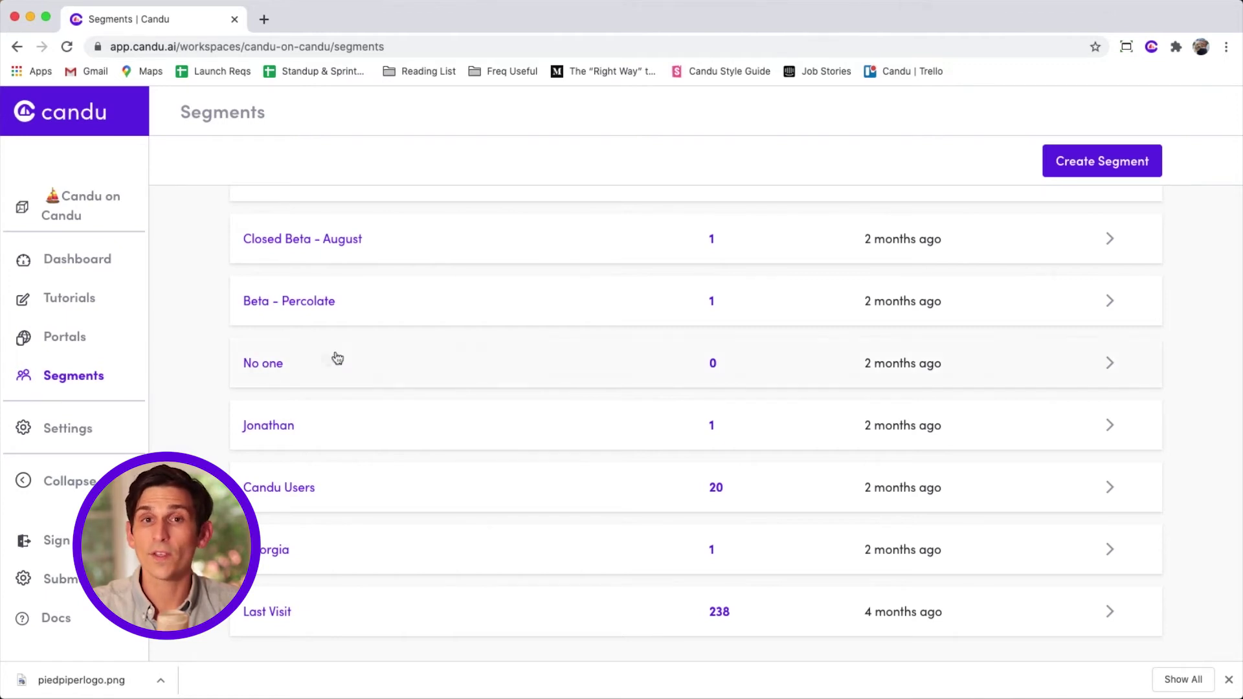
left_click(1065, 161)
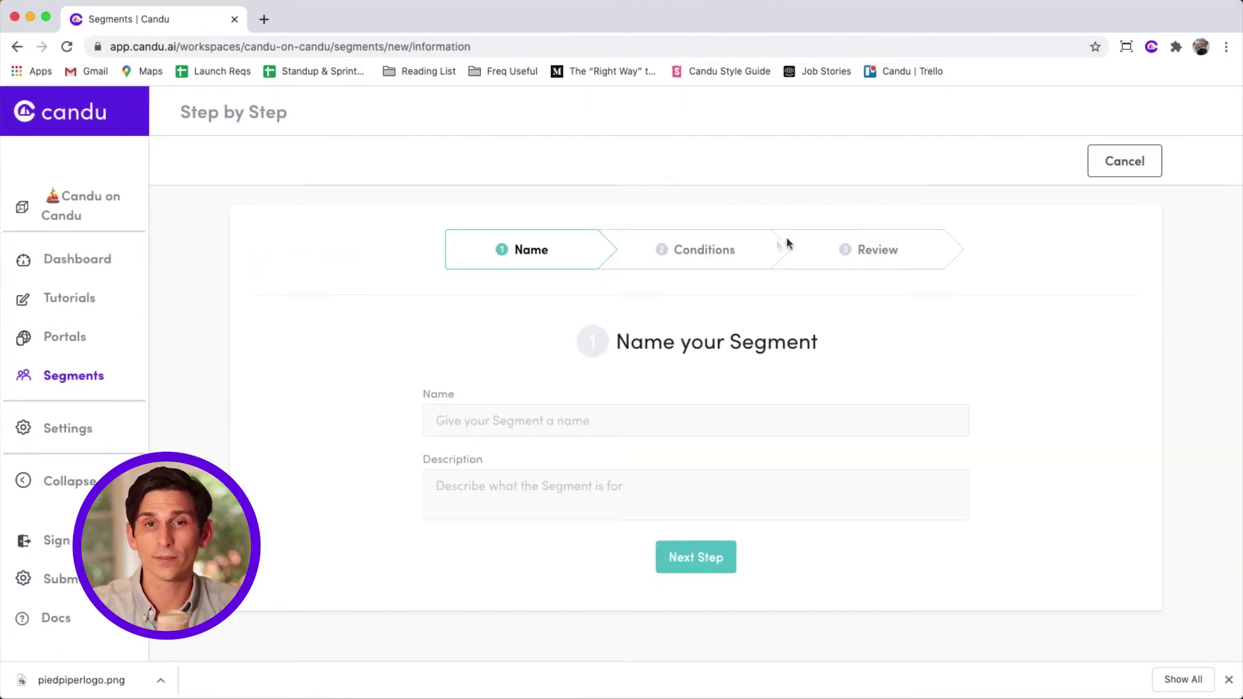
left_click(472, 426)
type("Customer - Hooli")
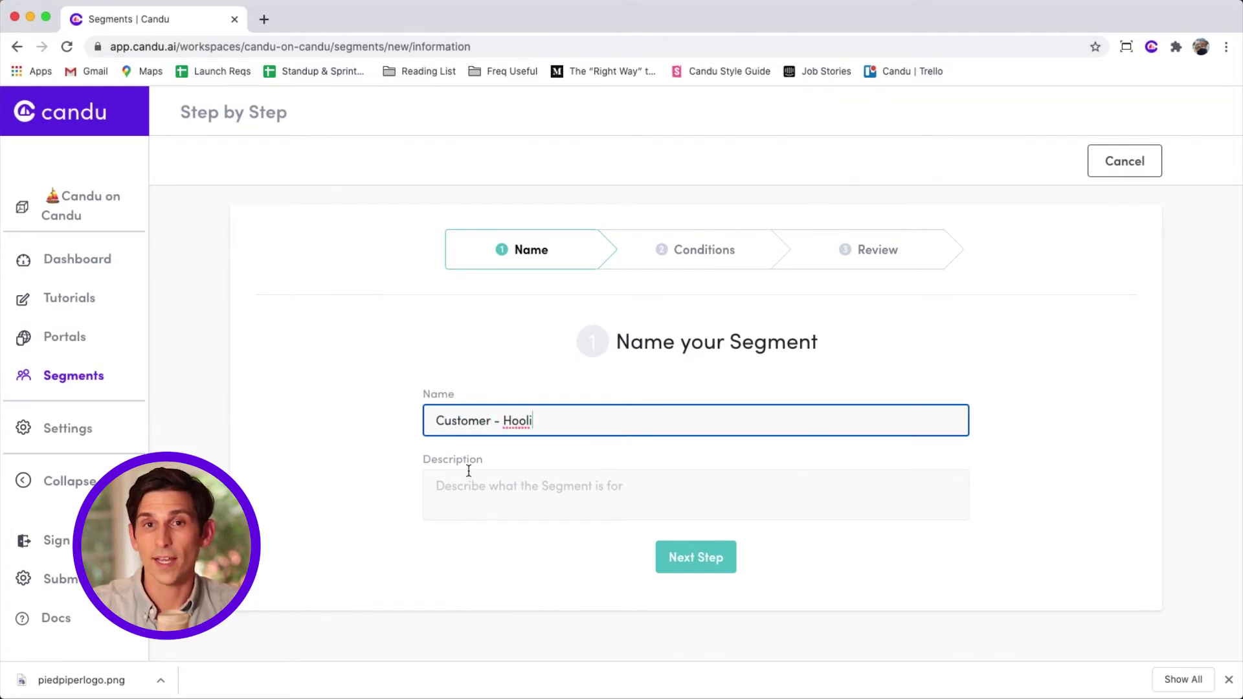
left_click(461, 496)
type("Al")
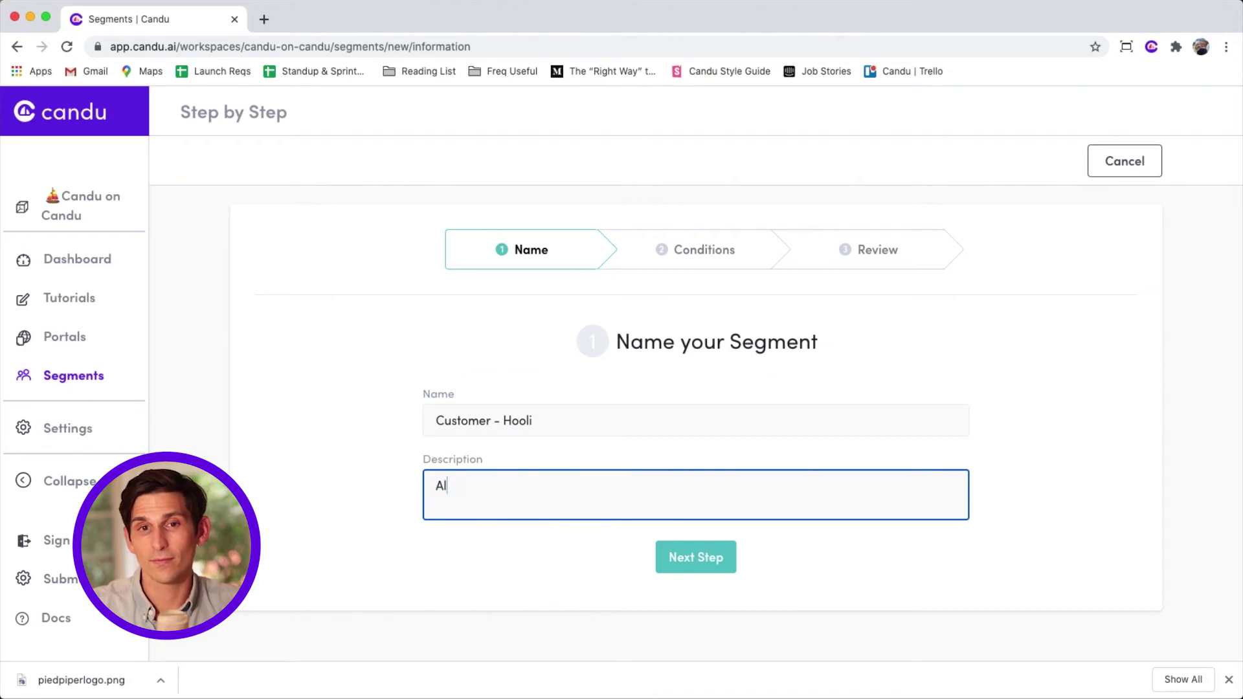
type("l users in the Hooli org")
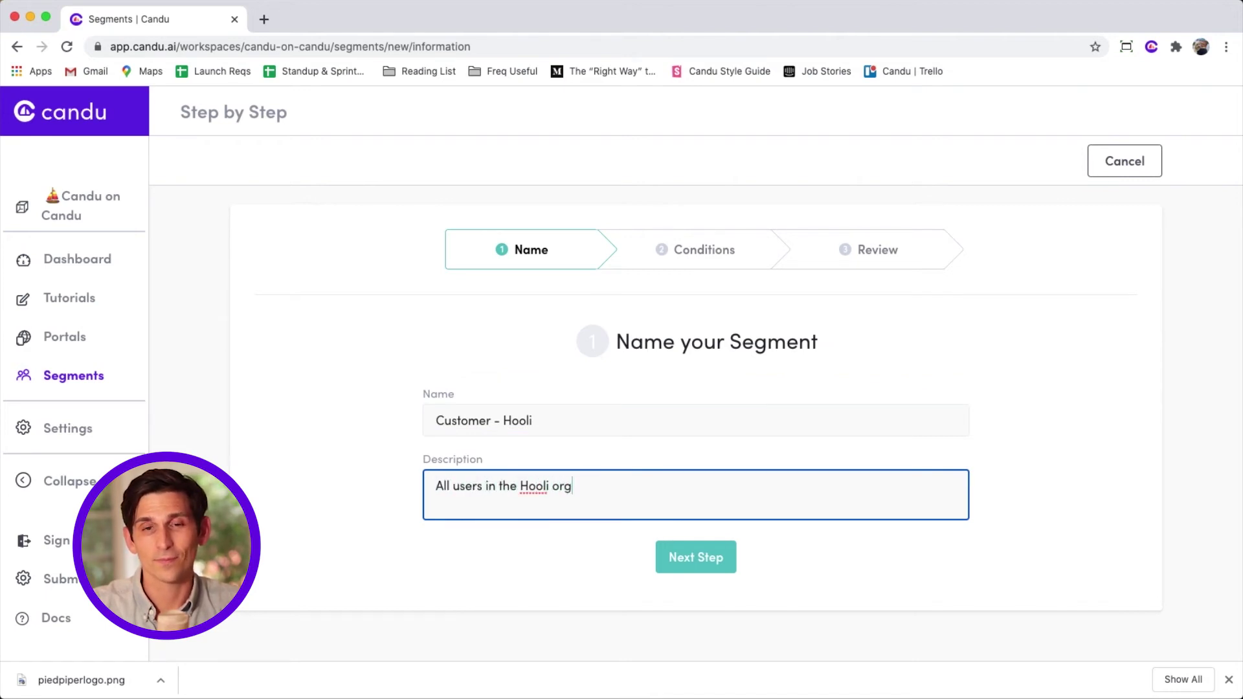
left_click(670, 557)
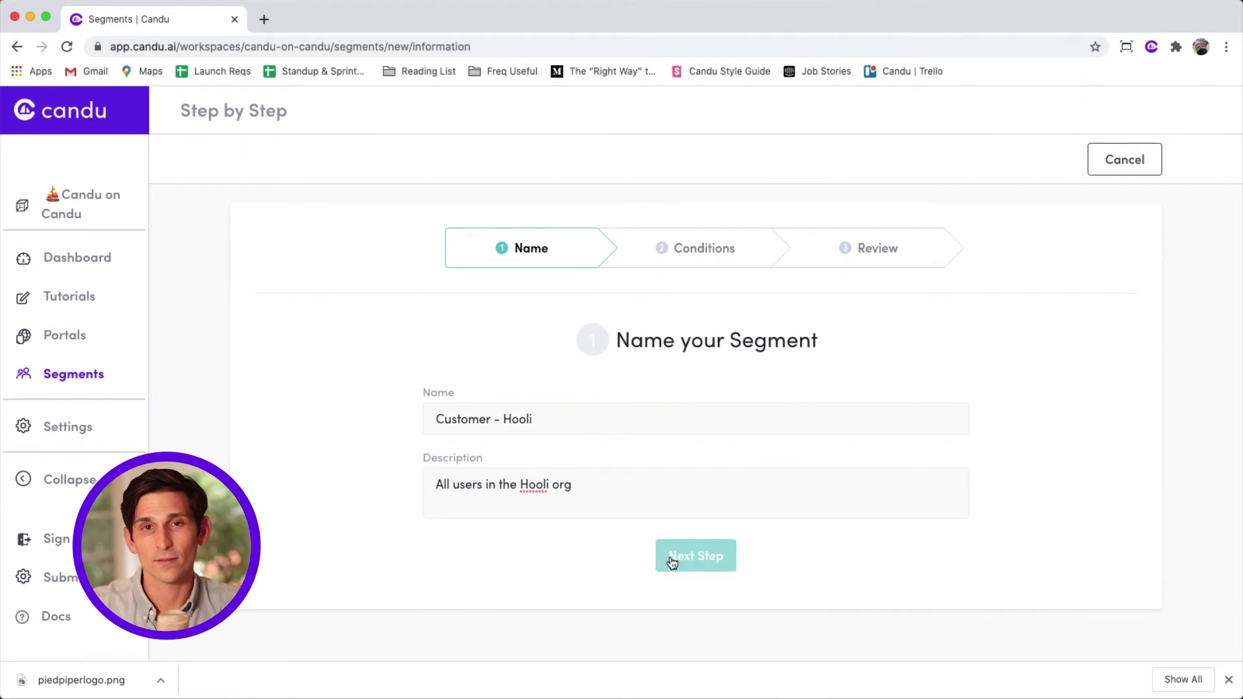
- Set the segment condition to First visit occurred in the last 7 days, and switch its property to Last visit
left_click(491, 406)
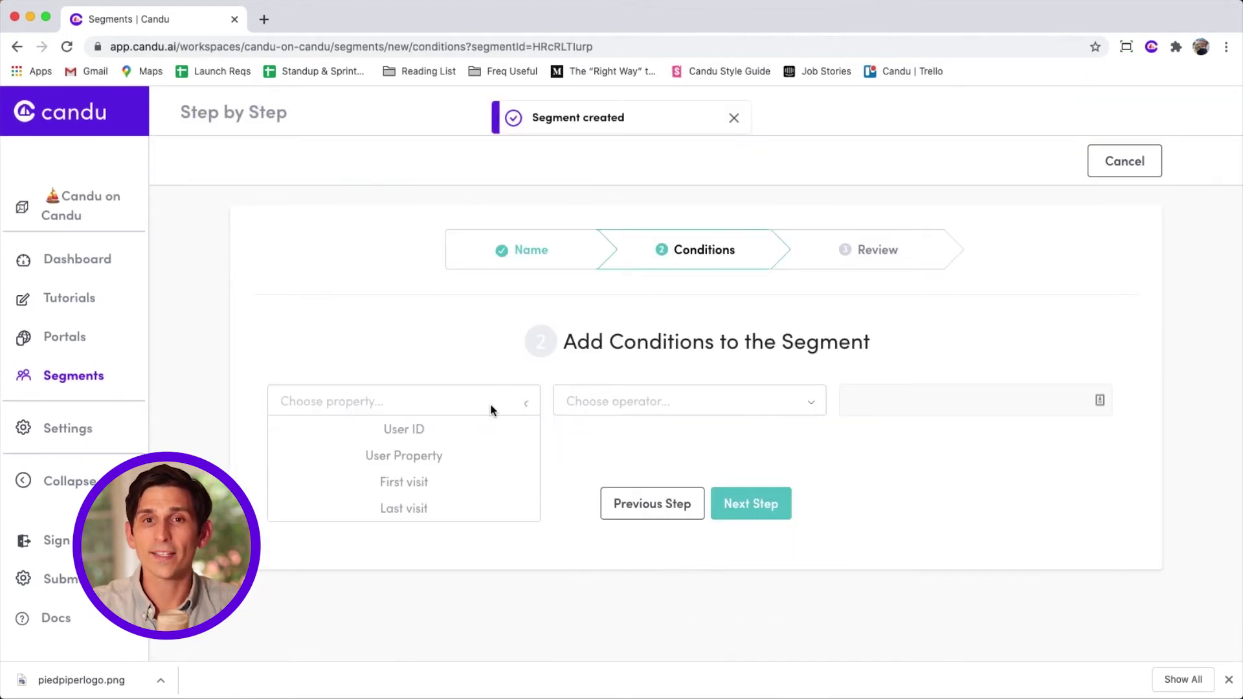
left_click(483, 479)
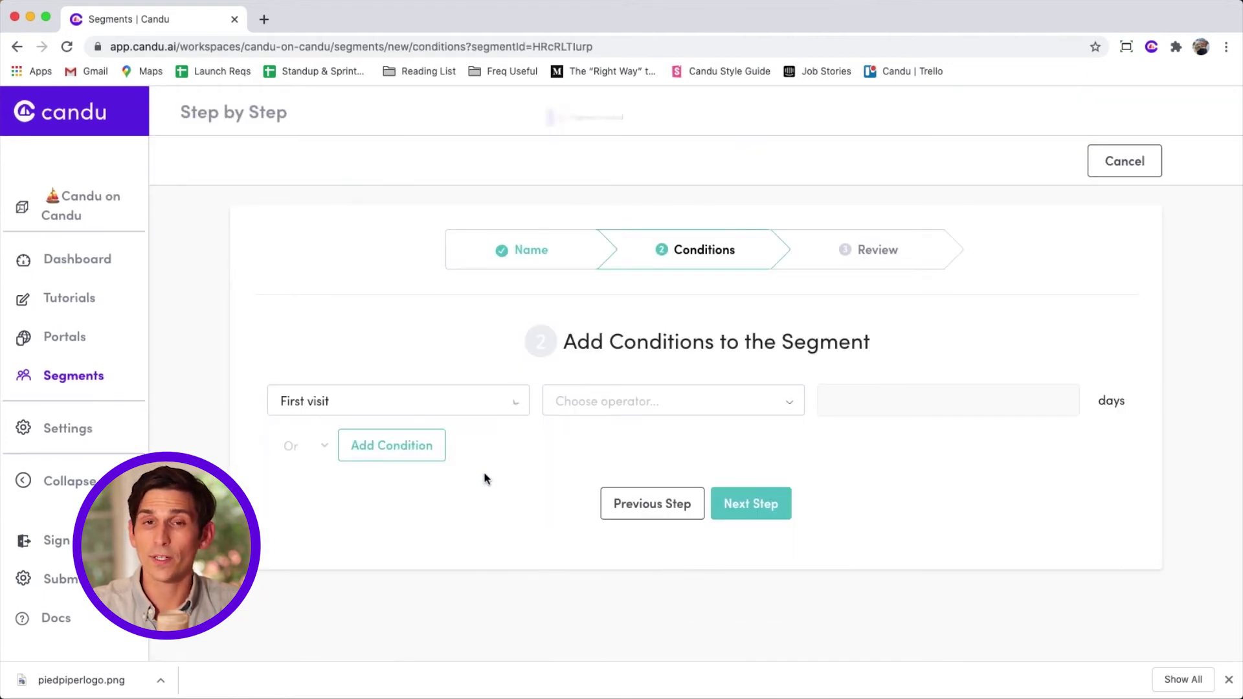
left_click(601, 403)
left_click(612, 428)
left_click(903, 408)
type("7")
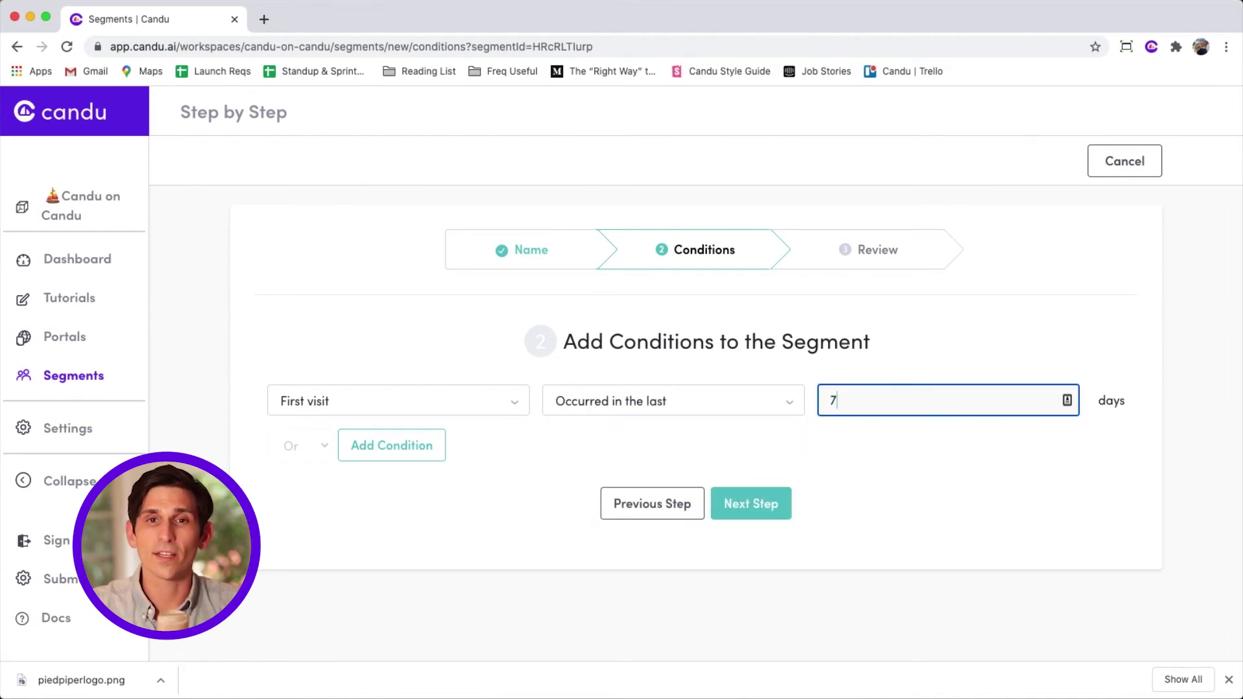
left_click(479, 400)
left_click(445, 511)
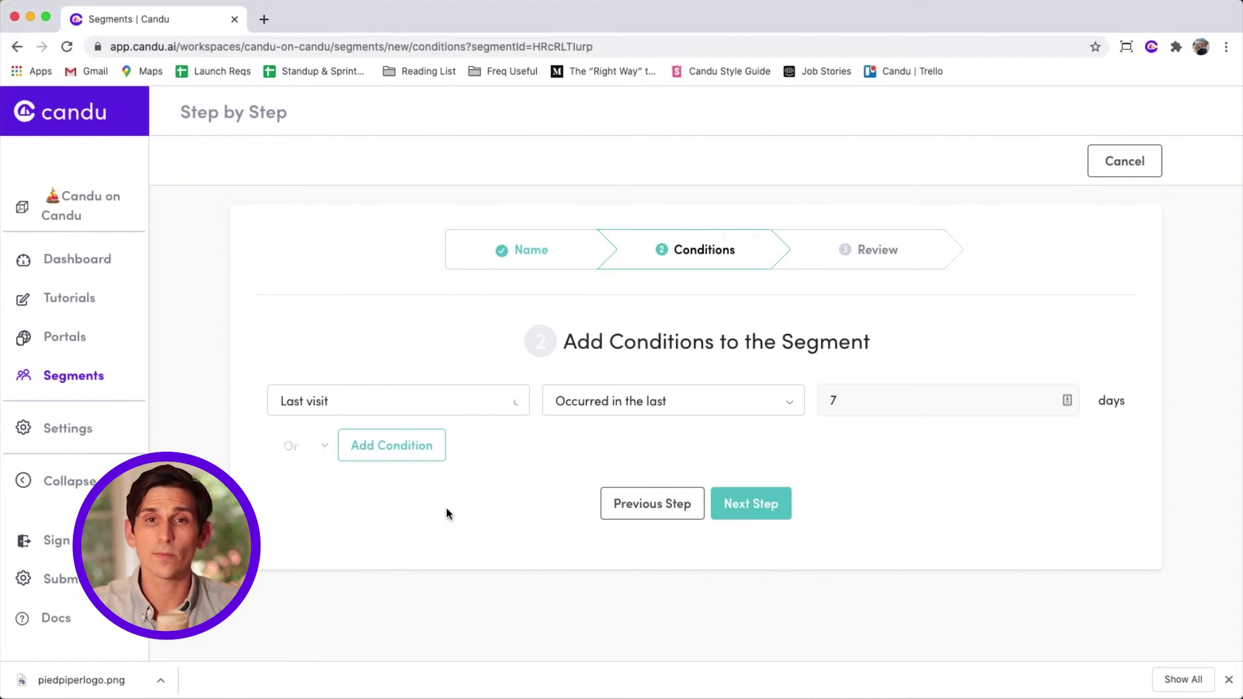
- Set the segment condition to User Property organizationId equal to 12 and continue to the review stage
left_click(513, 400)
left_click(502, 458)
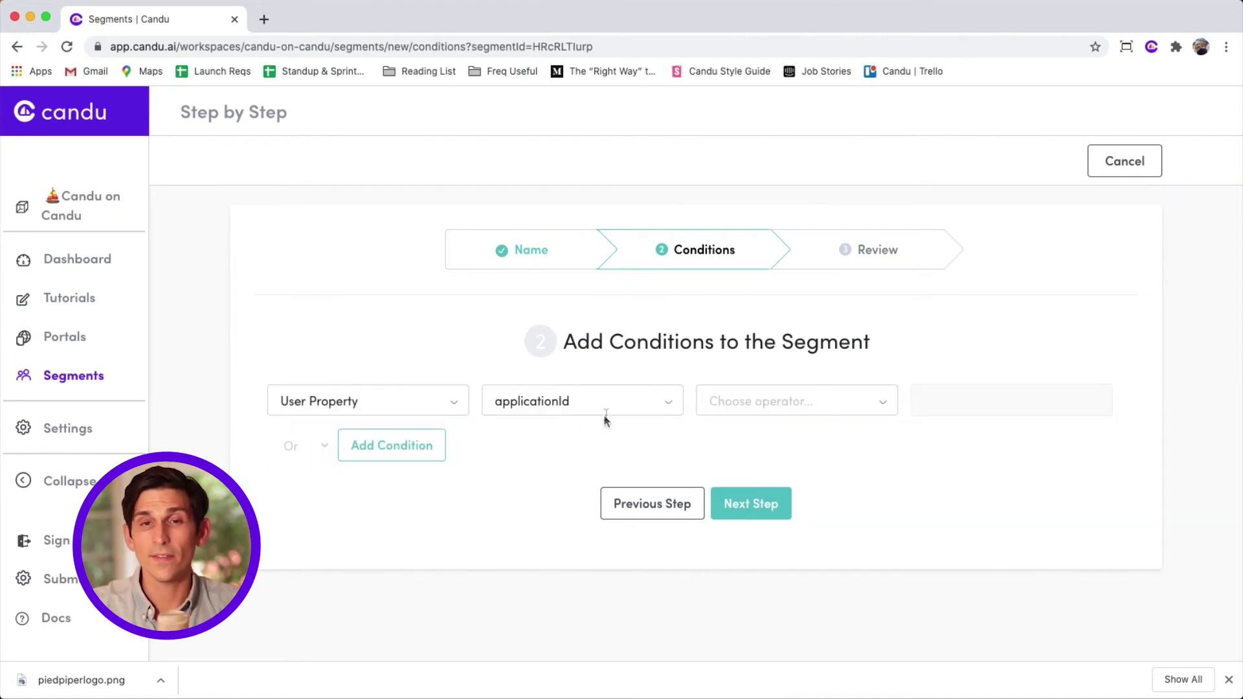
left_click(605, 408)
scroll(605, 440, "down", 2)
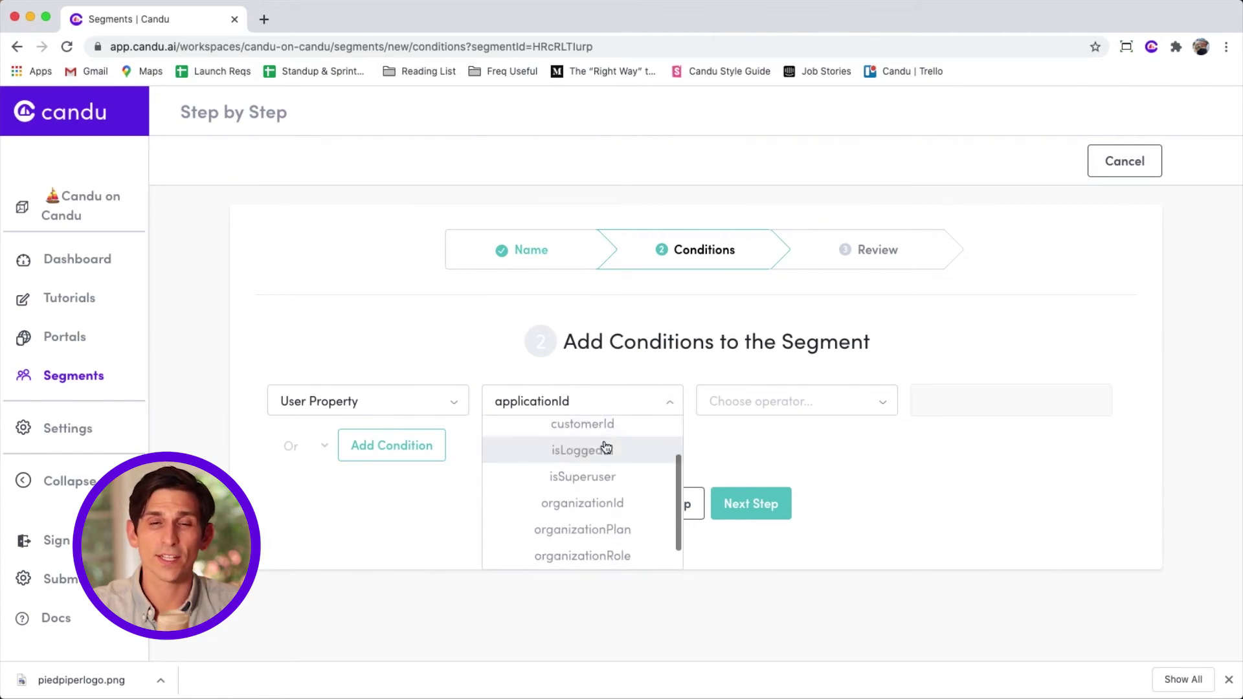
left_click(606, 506)
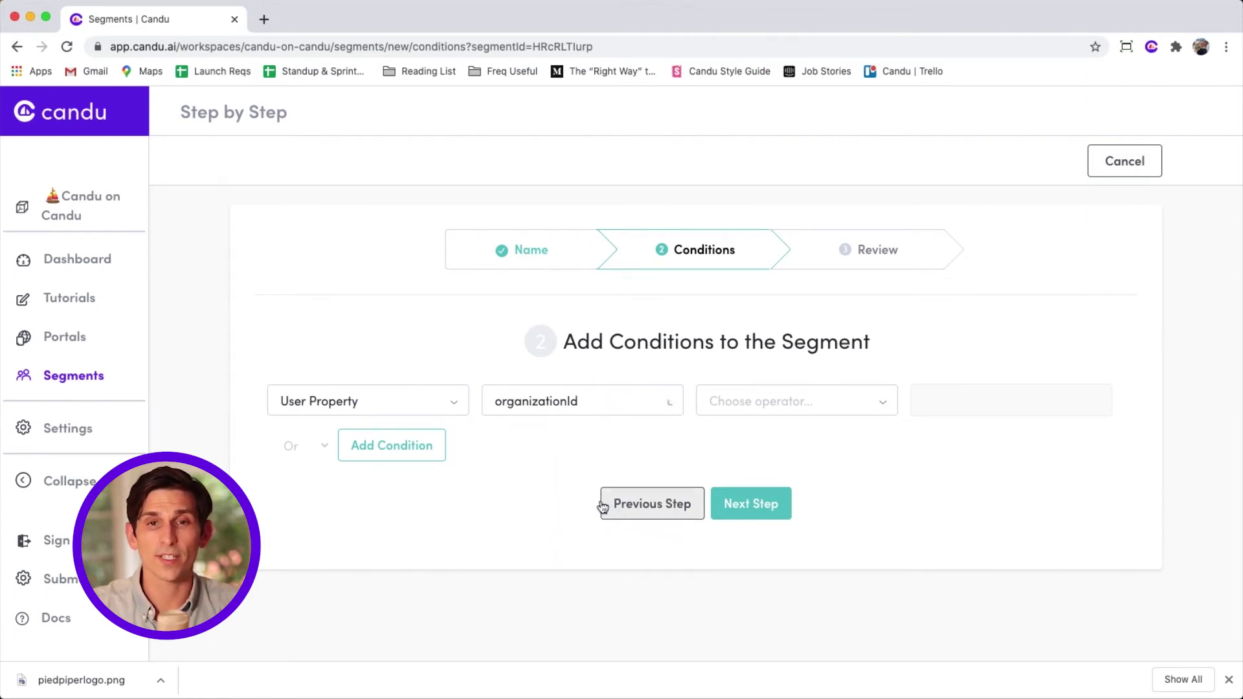
left_click(748, 403)
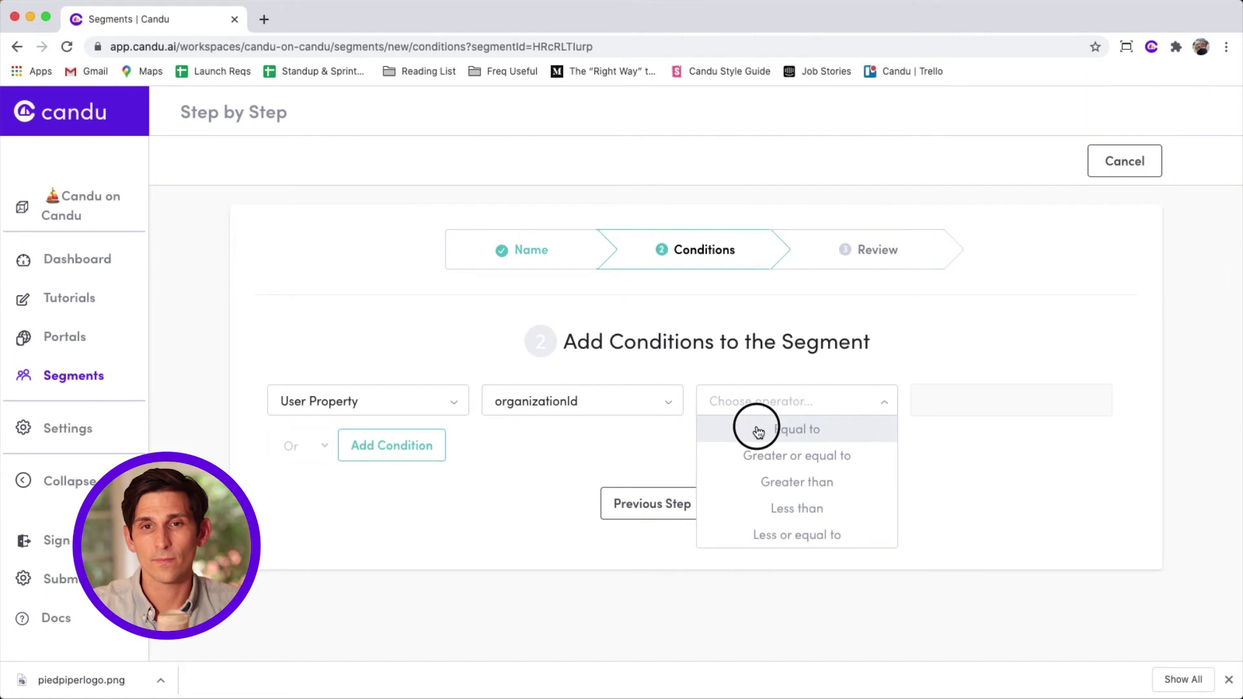
left_click(756, 428)
left_click(995, 404)
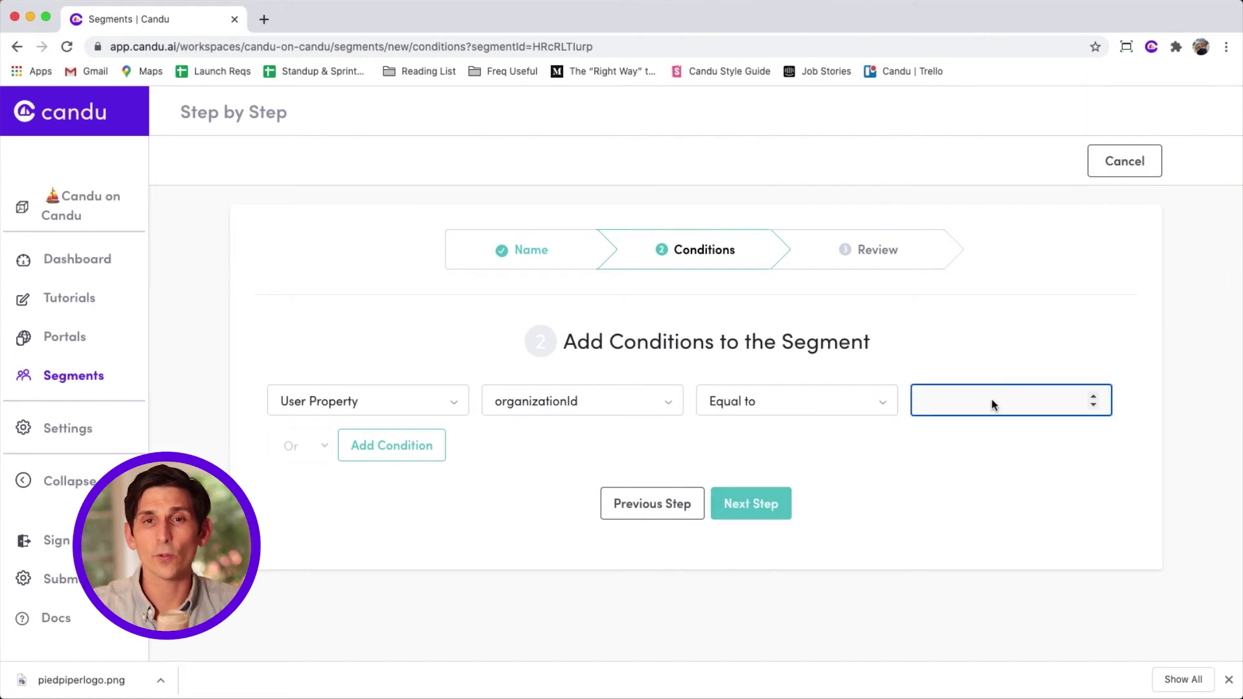
type("12")
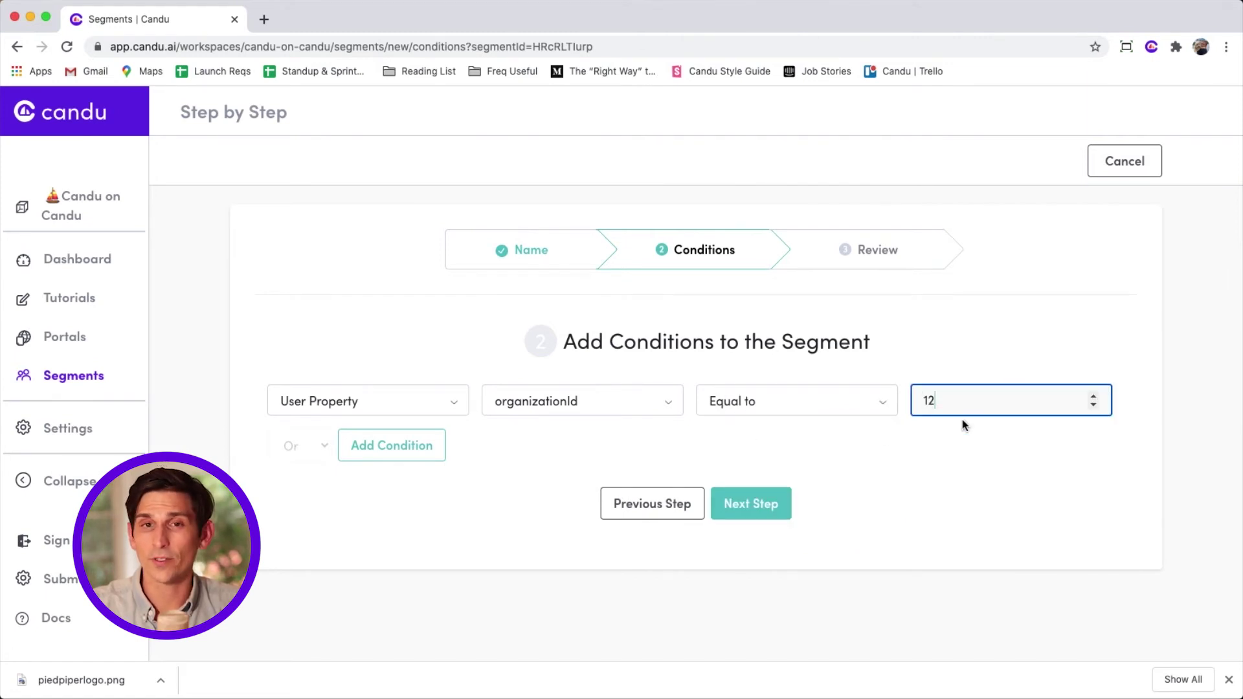
left_click(741, 503)
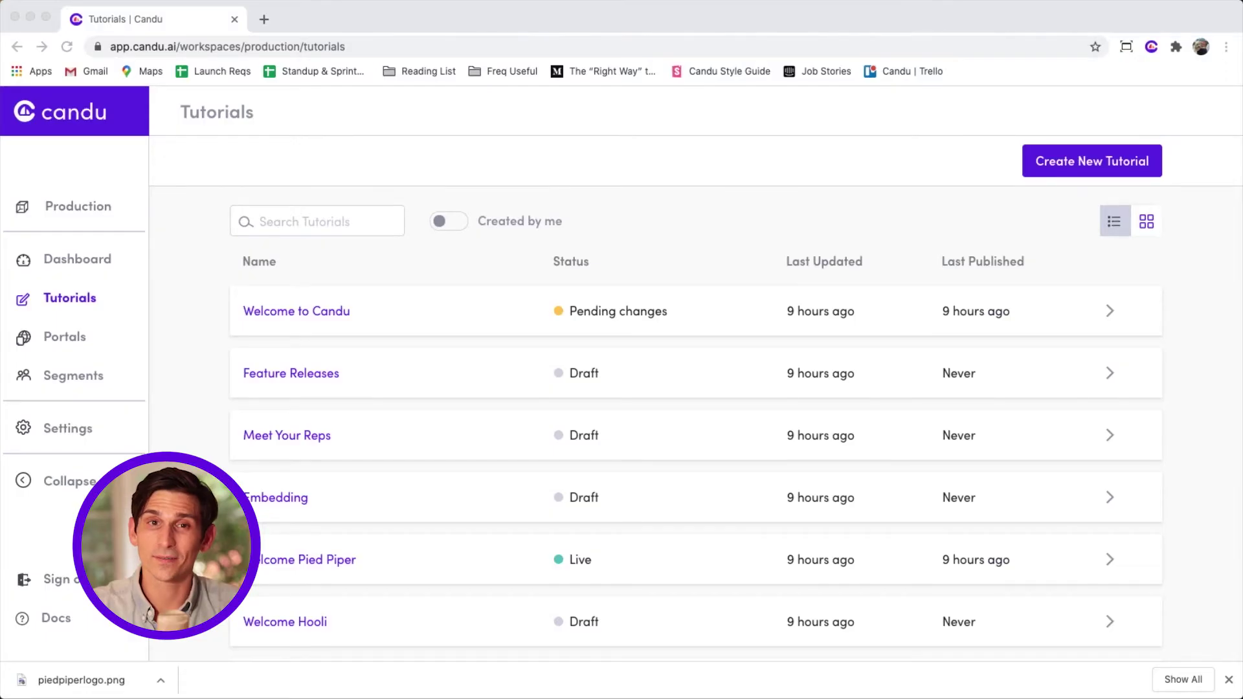
- Open the Welcome Hooli tutorial from the Production workspace's tutorials and publish its changes
scroll(268, 544, "down", 2)
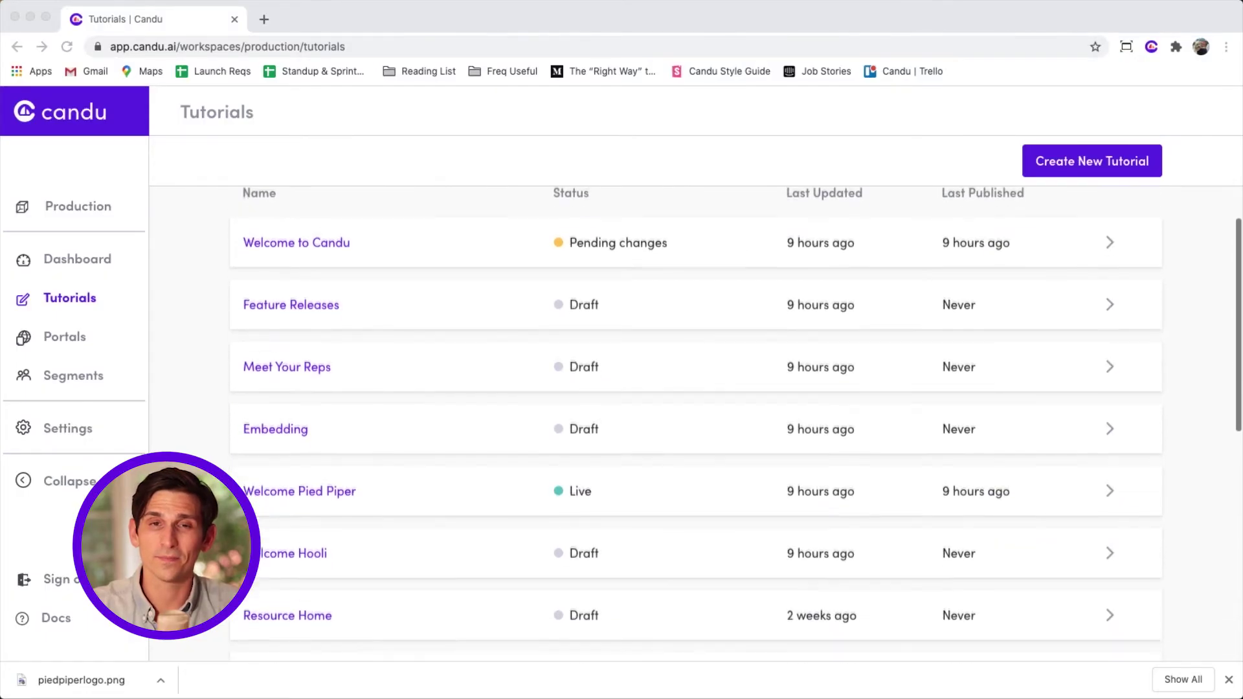
left_click(278, 543)
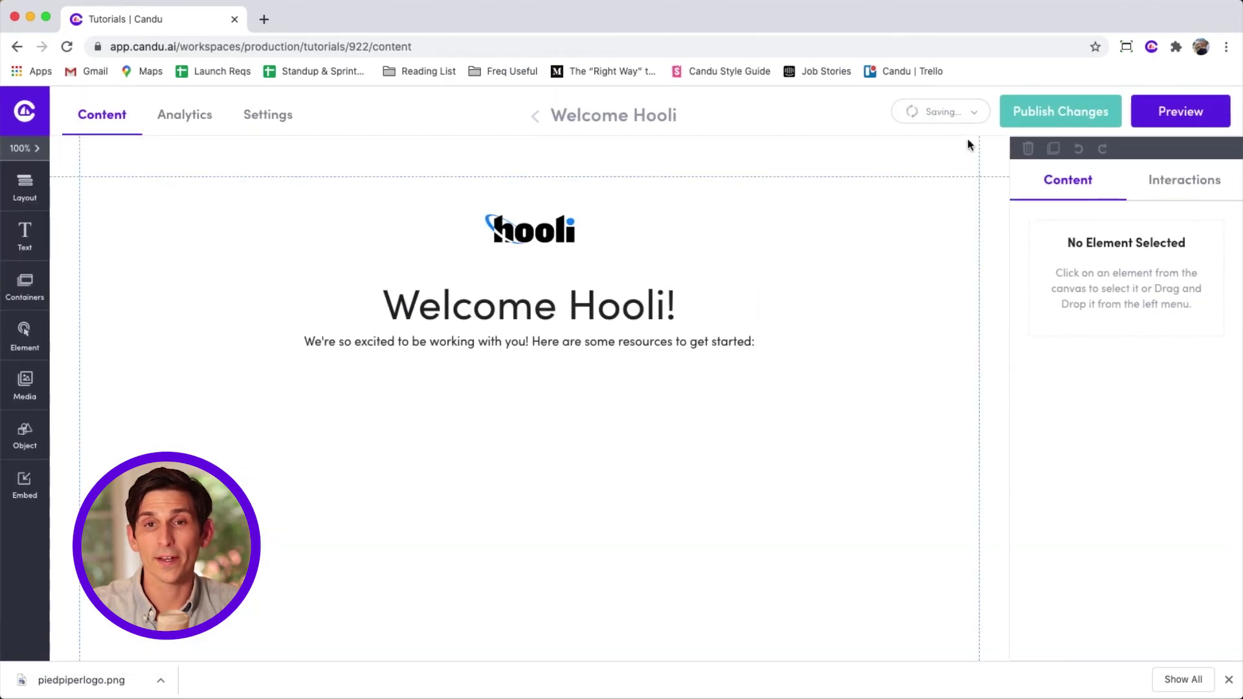
left_click(1030, 119)
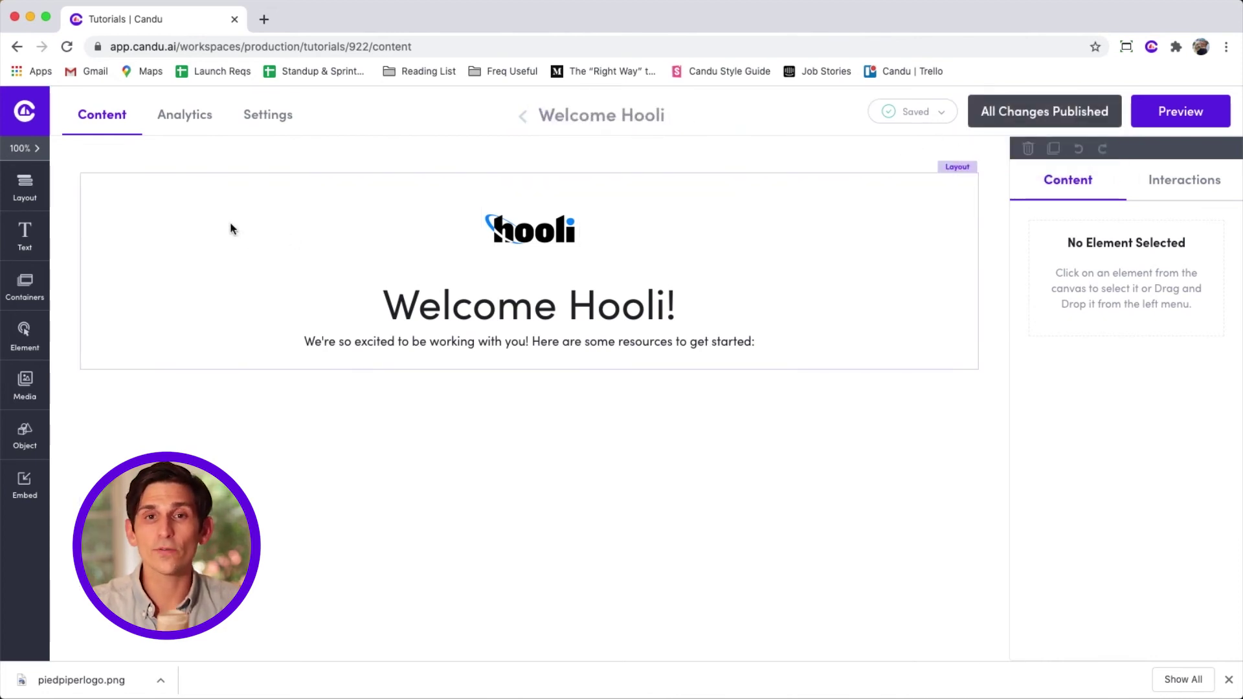
- Filter the Production workspace's segments by a user's ID to check which segments that user belongs to
mouse_move(26, 118)
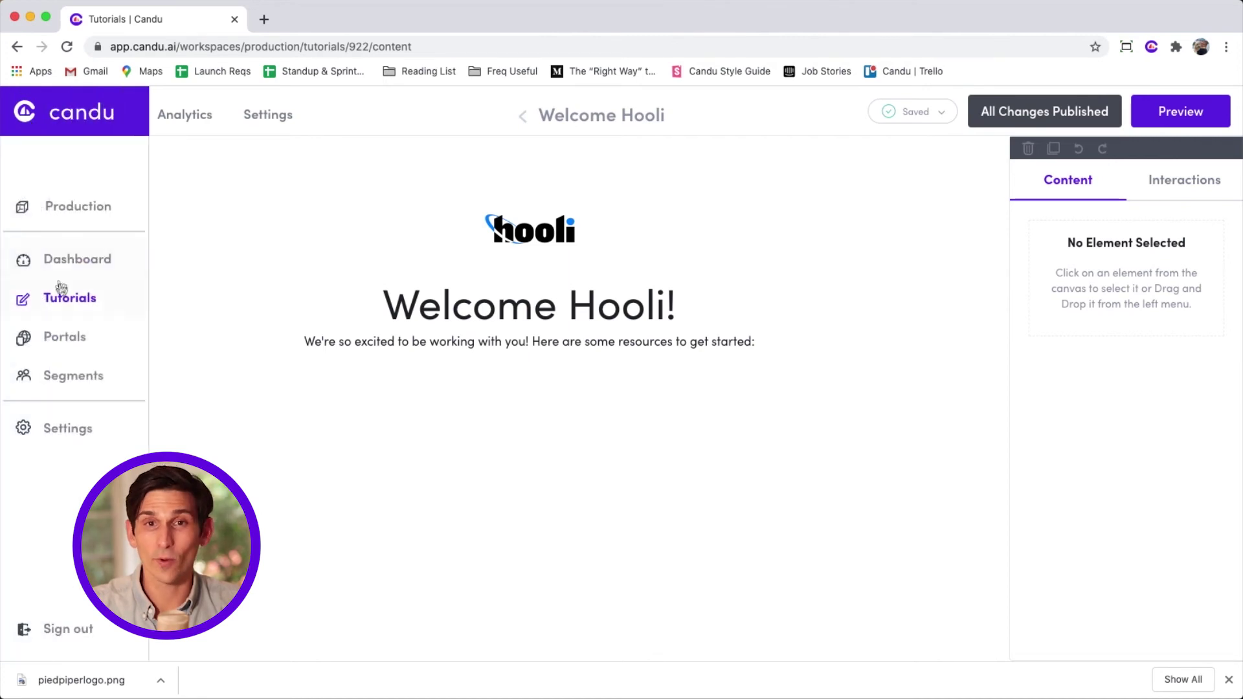
left_click(65, 373)
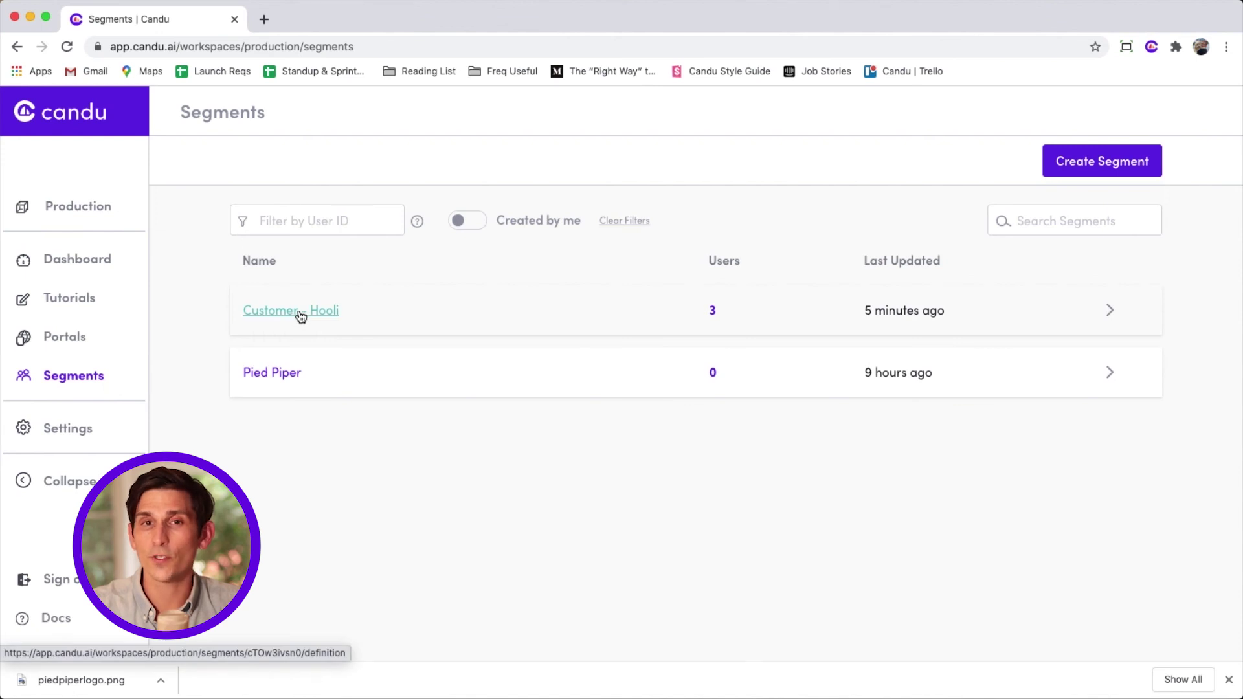
left_click(311, 221)
left_click(303, 250)
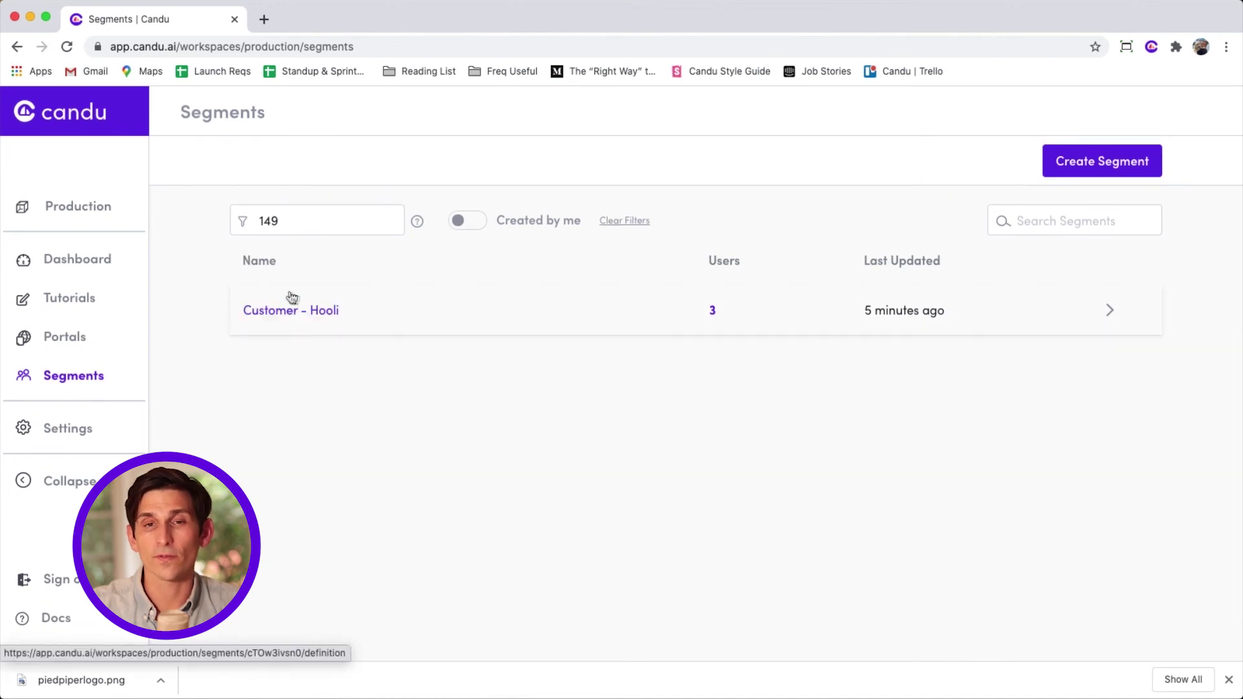
- Open the Custom Welcome portal and add a group showing the Welcome Hooli tutorial to the Customer - Hooli segment
left_click(108, 343)
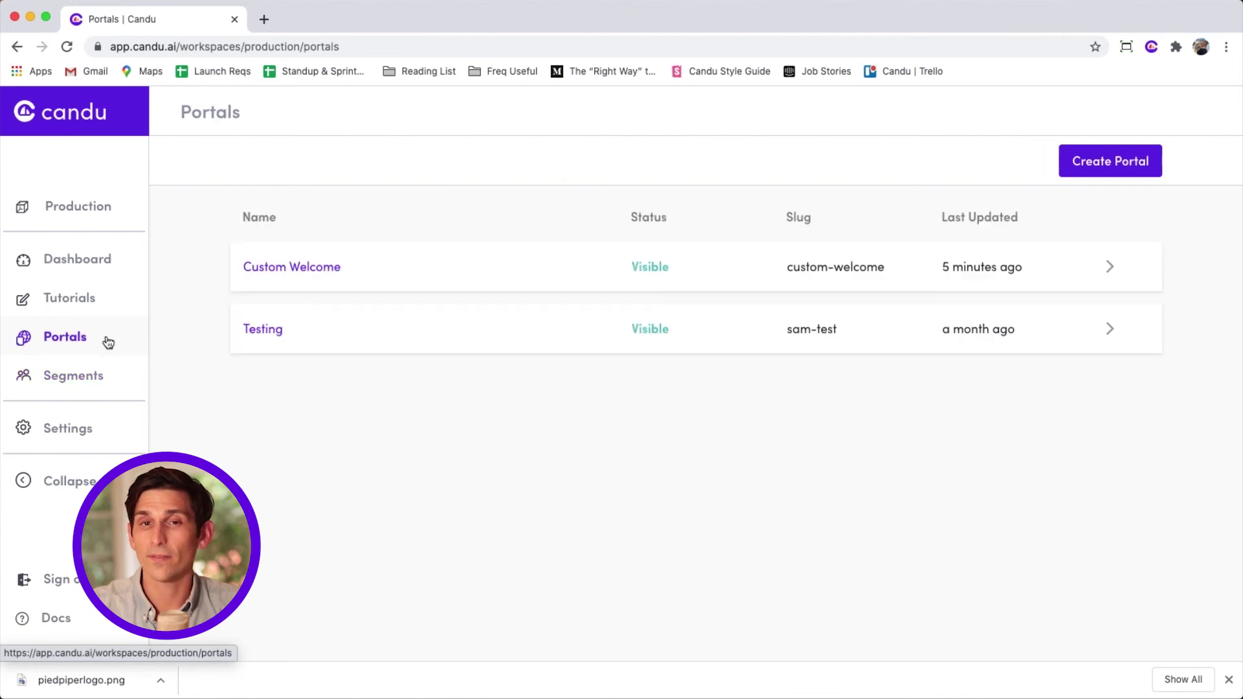
left_click(318, 271)
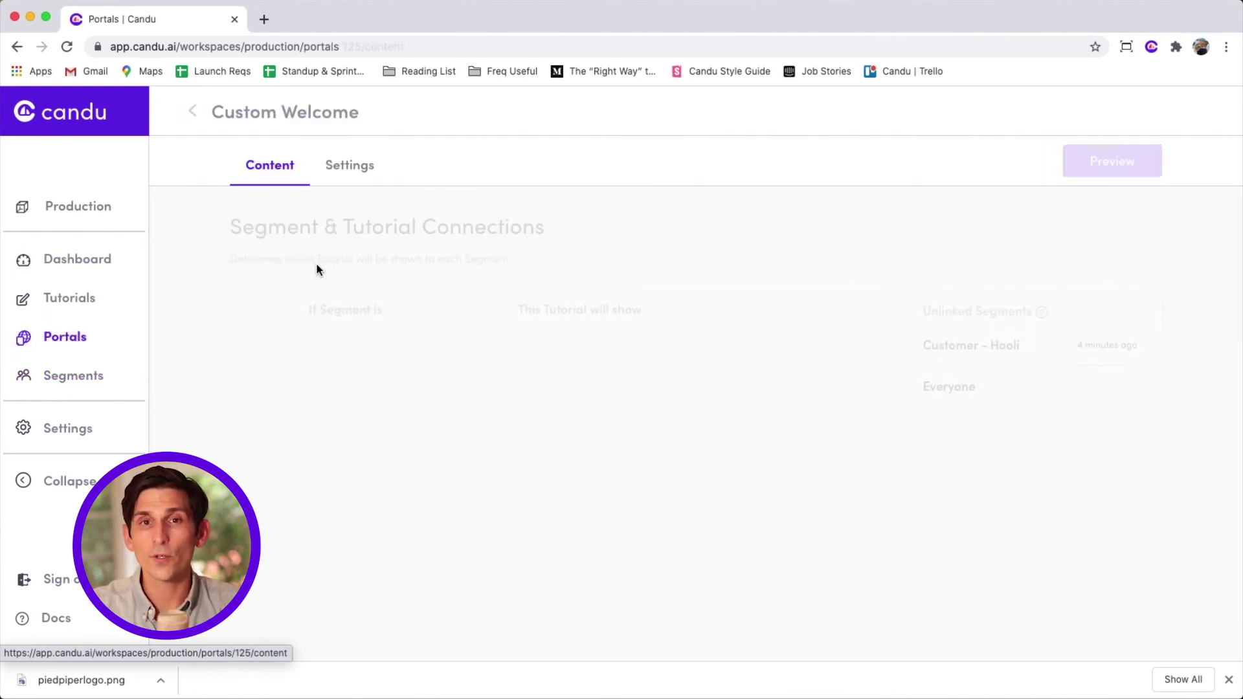
left_click(377, 483)
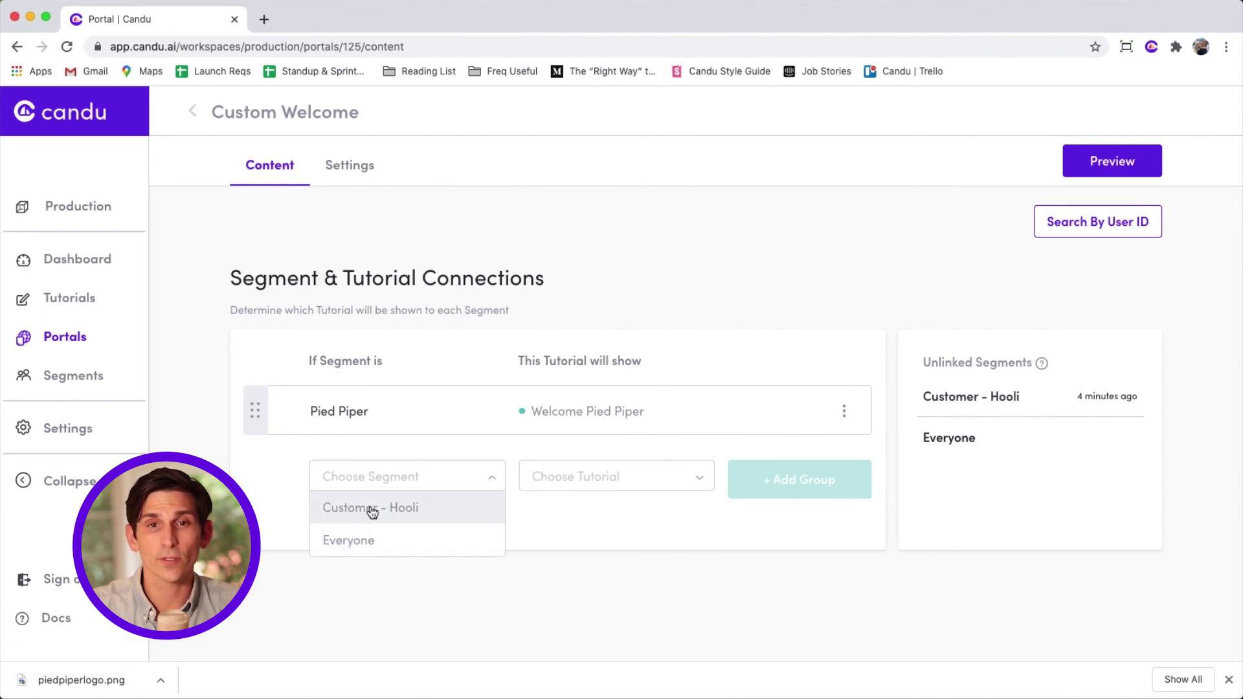
left_click(372, 510)
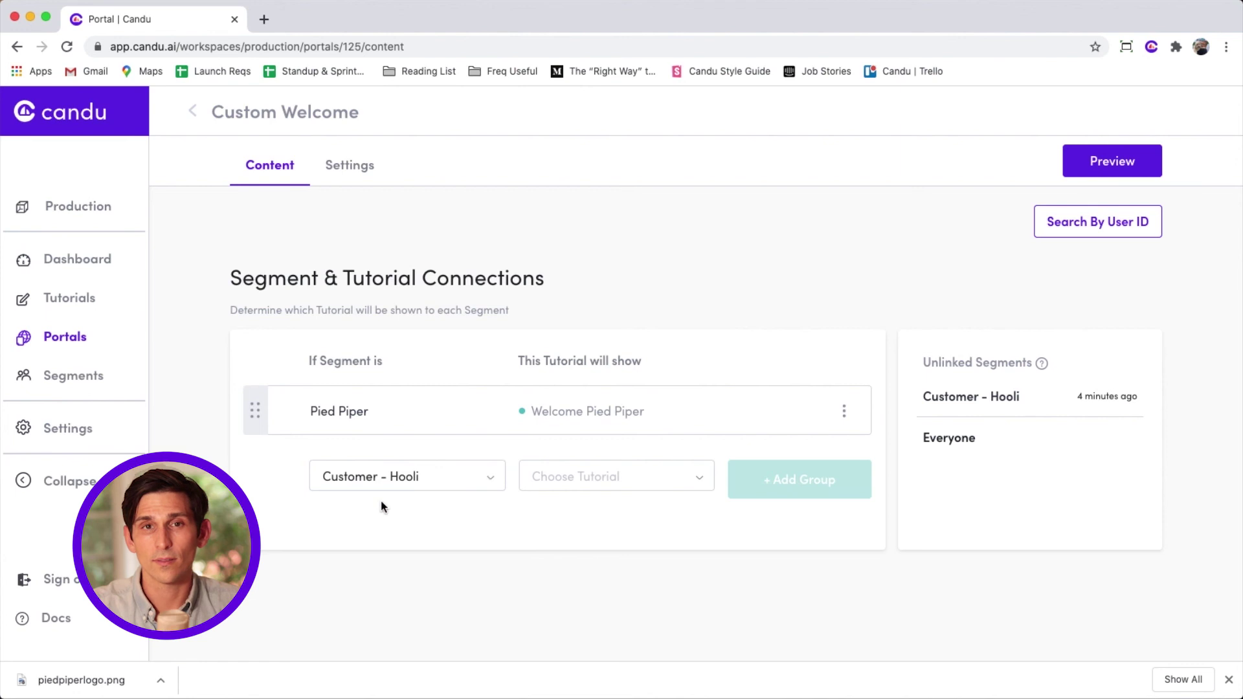
left_click(596, 479)
scroll(599, 586, "down", 4)
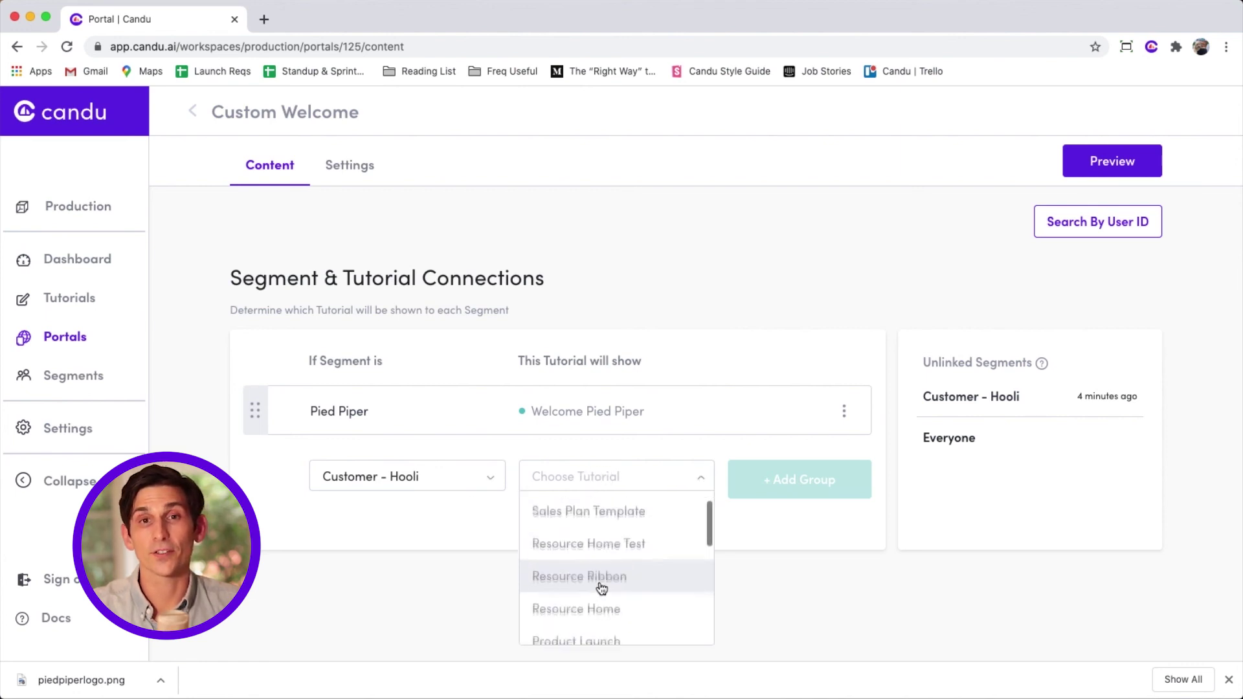
scroll(600, 588, "down", 3)
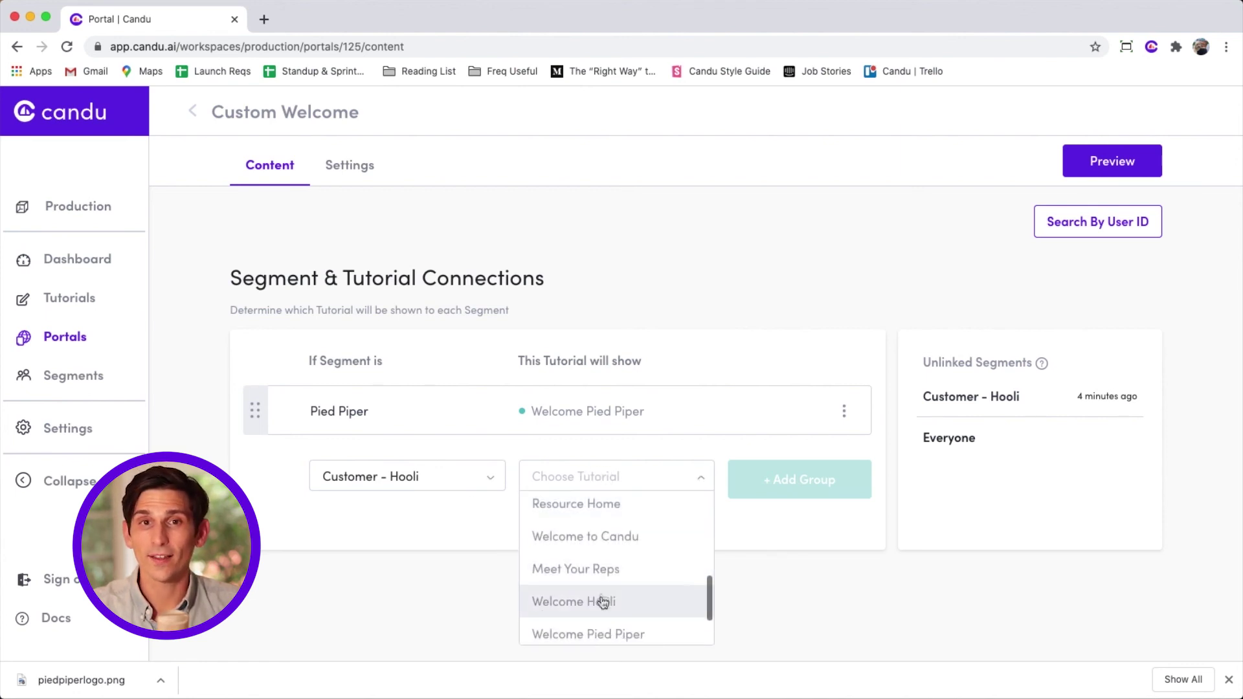
left_click(603, 604)
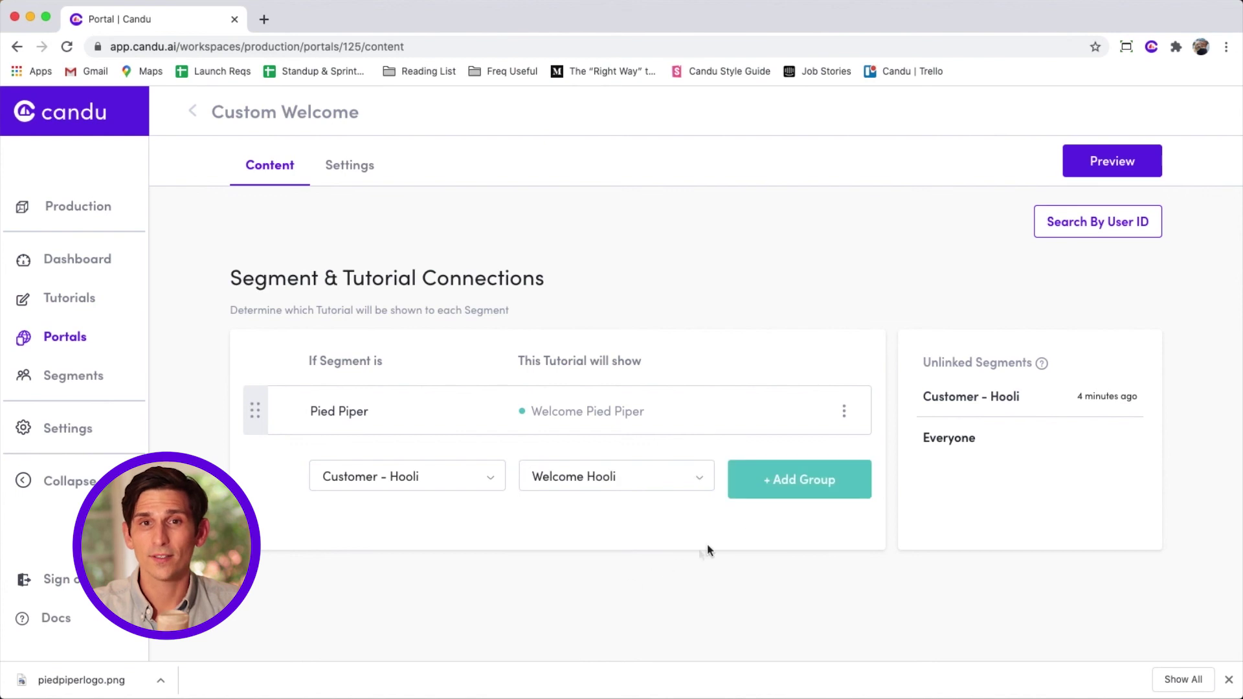
left_click(772, 490)
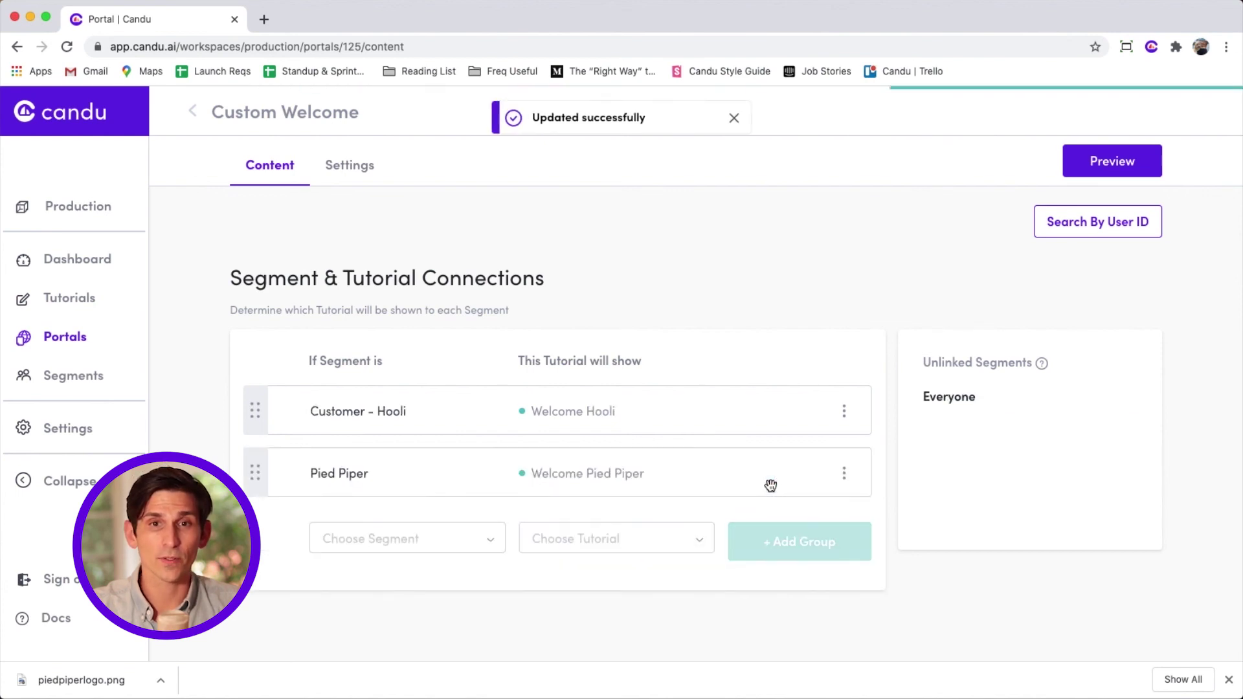
- Add a group that shows the Resource Ribbon tutorial to the Everyone segment
left_click(354, 541)
left_click(355, 567)
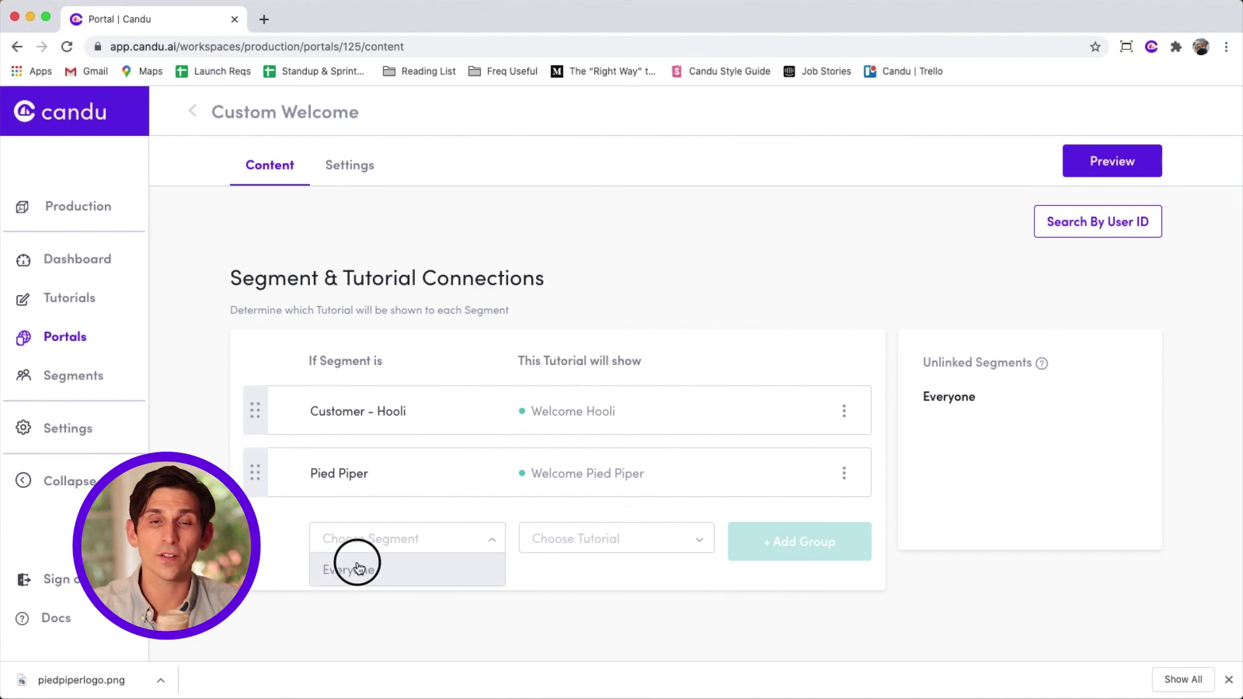
left_click(623, 548)
scroll(614, 521, "down", 3)
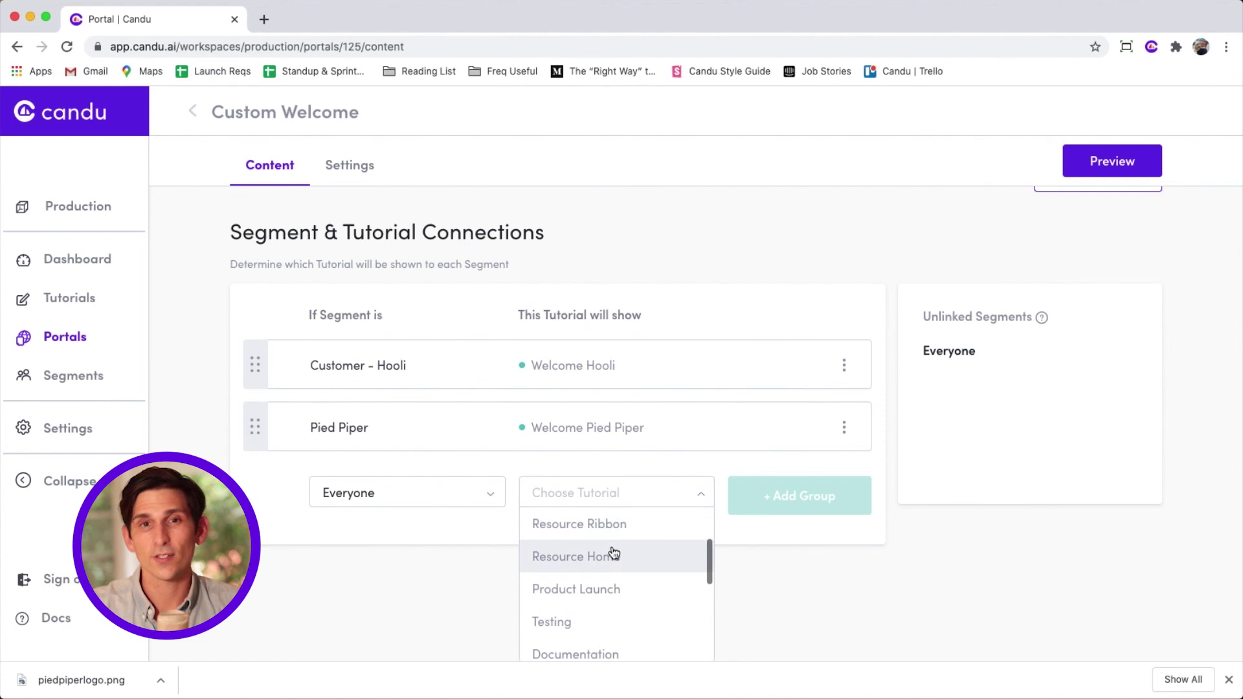
scroll(615, 554, "up", 2)
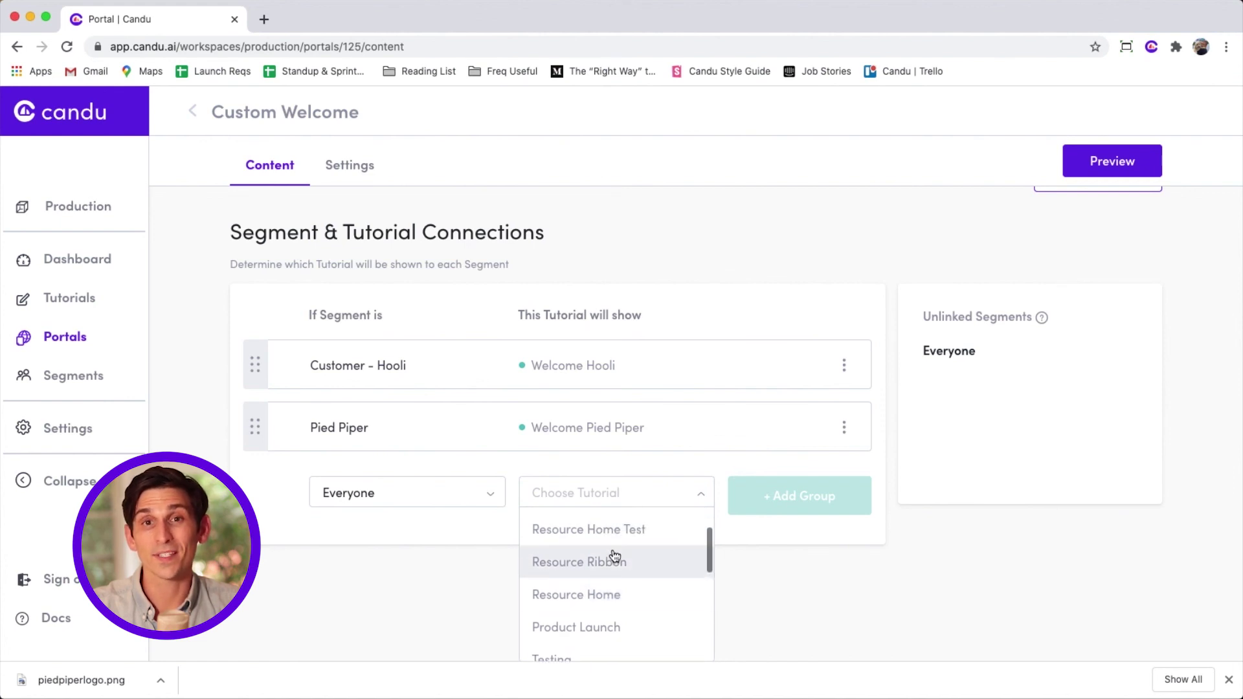
left_click(614, 555)
left_click(777, 545)
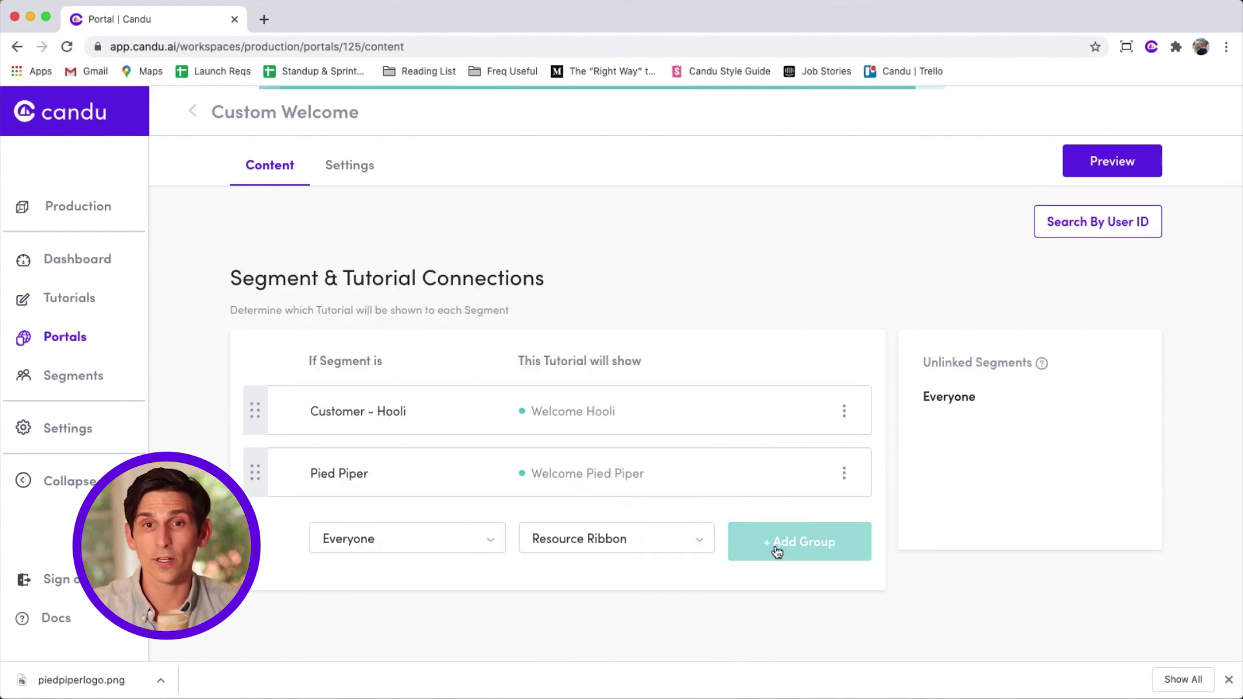
- Try reordering the Customer - Hooli and Pied Piper groups, and move Customer - Hooli back to first place
left_click(257, 414)
left_click_drag(259, 490, 262, 421)
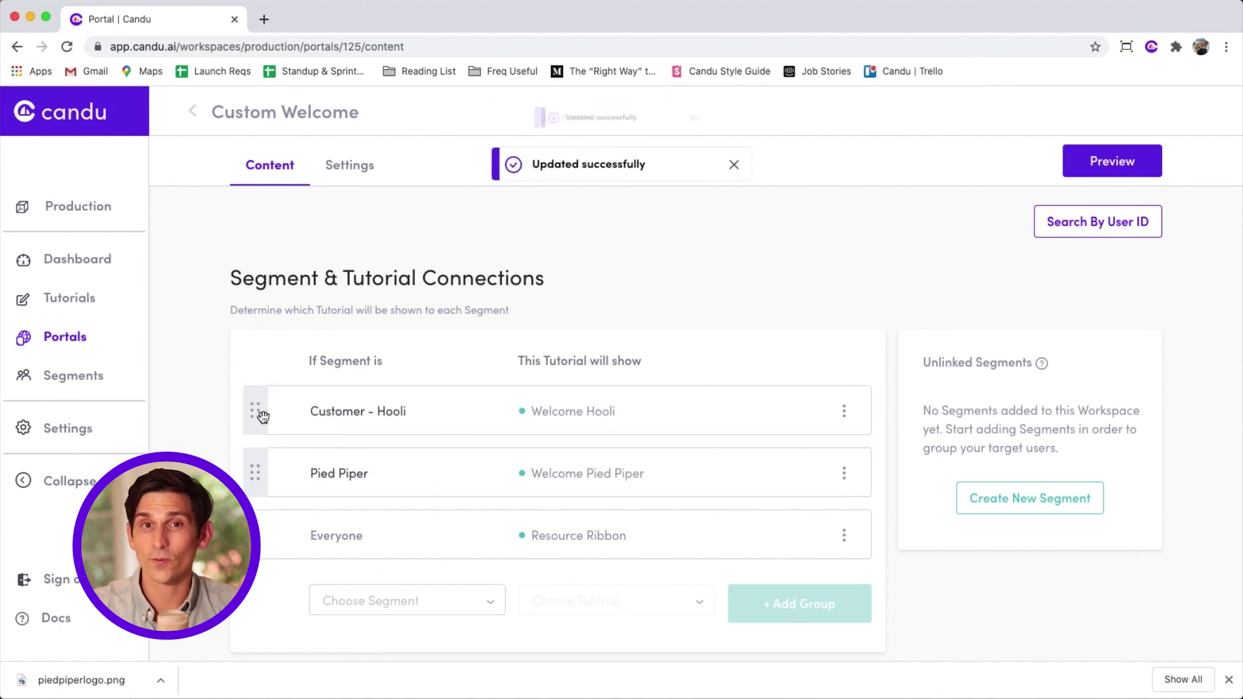
- Search the Custom Welcome portal by a user's ID to check which tutorial that user will see
left_click(1079, 221)
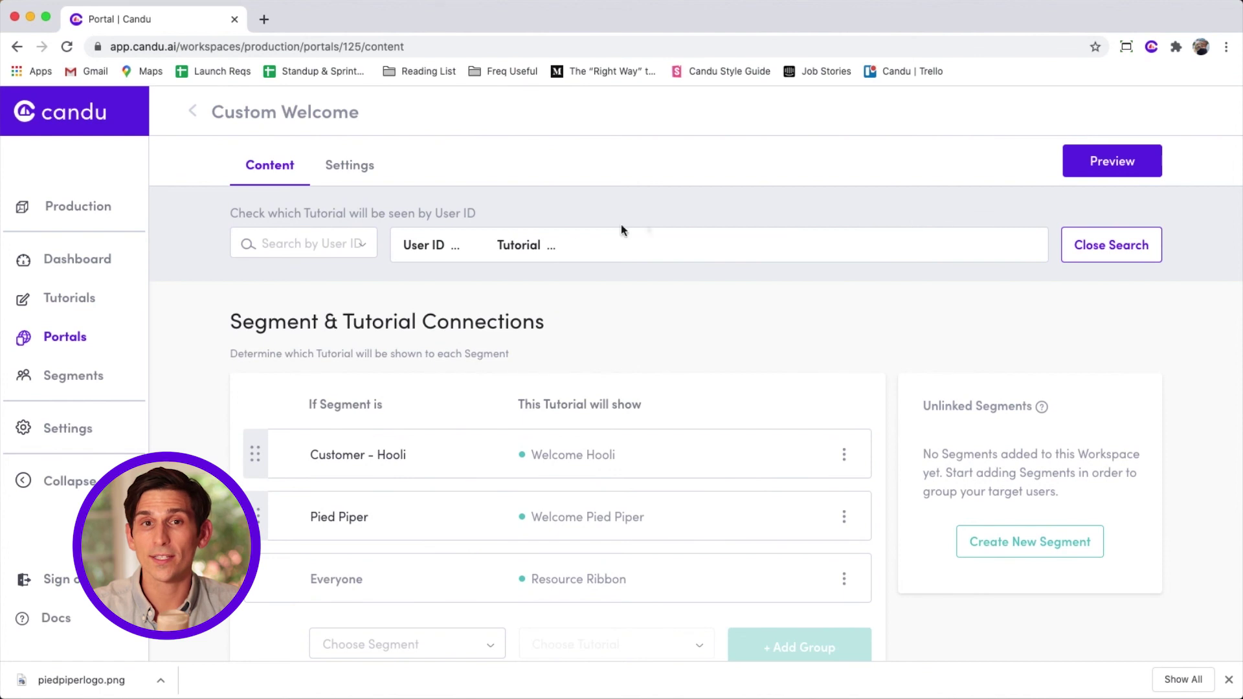
left_click(302, 238)
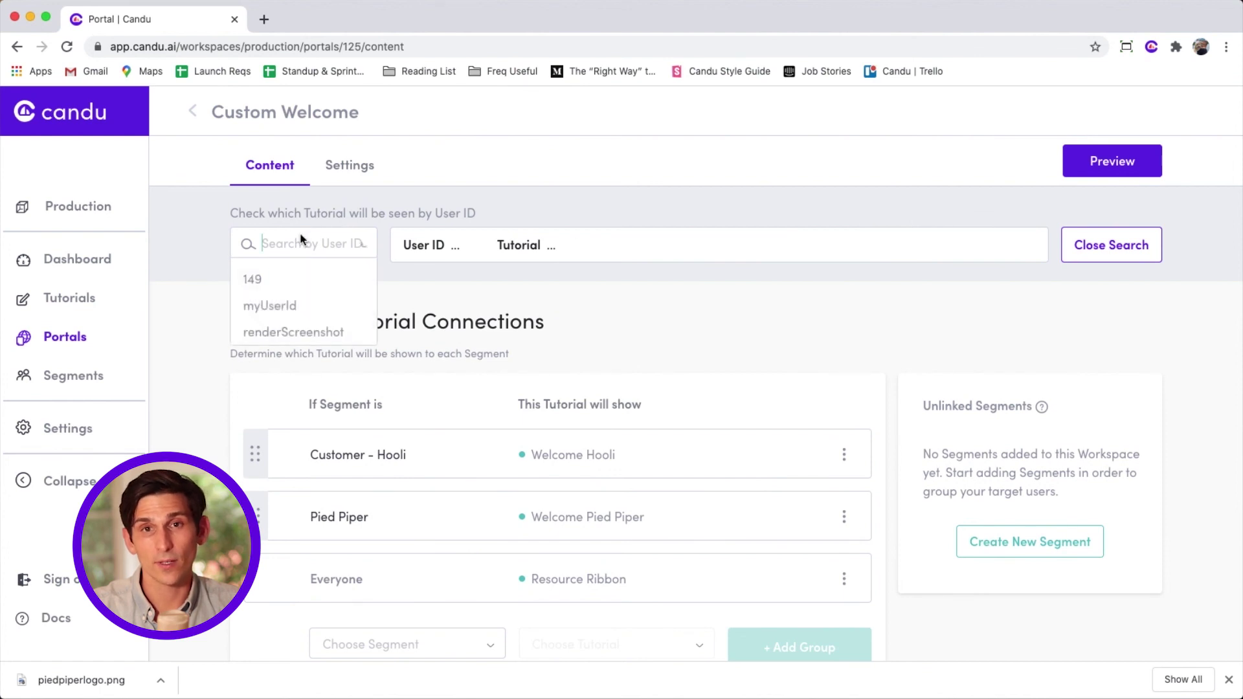
left_click(293, 278)
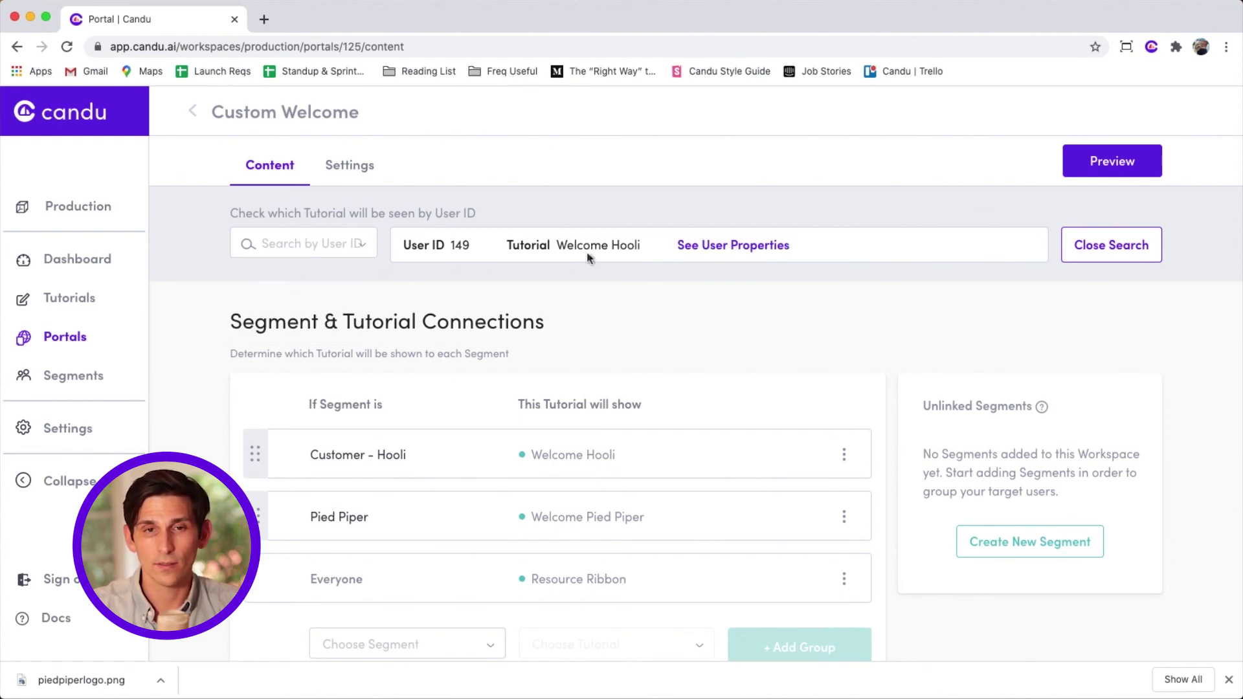